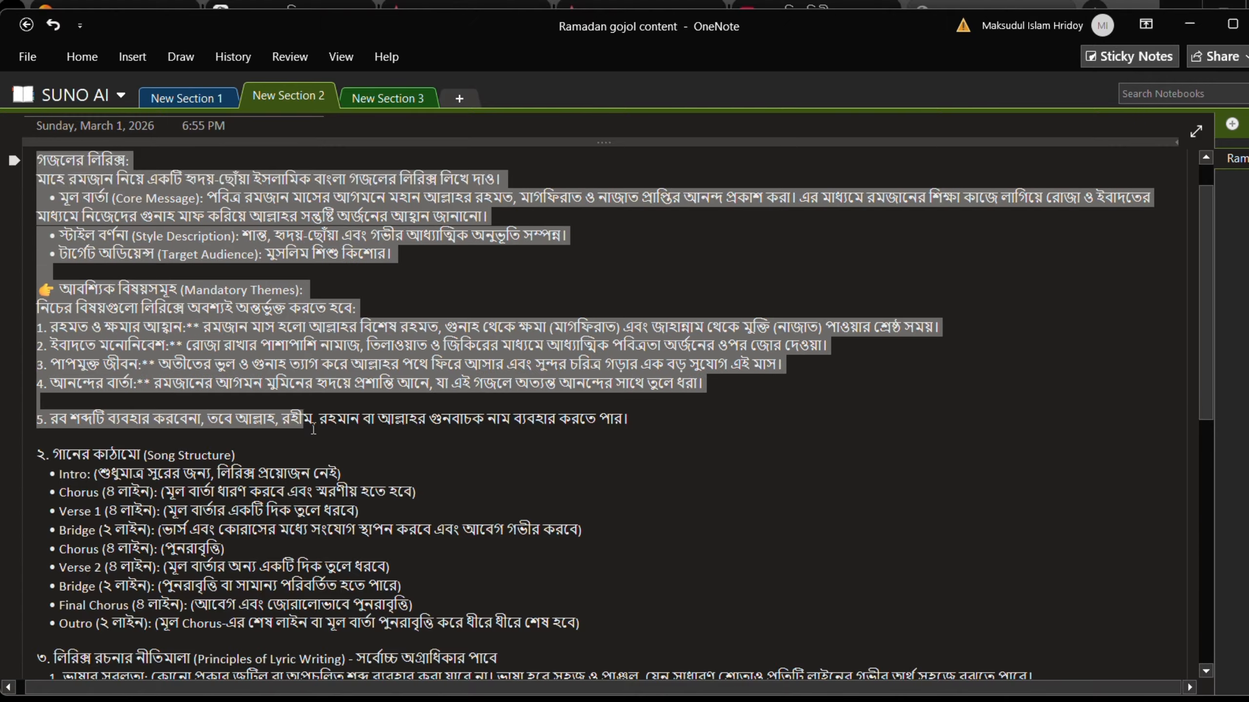
# Bold the selected lyrics prompt text from the "গজলের লিরিক্স" heading through the "Song Structure" heading.
pyautogui.hotkey('ctrl', 'b')
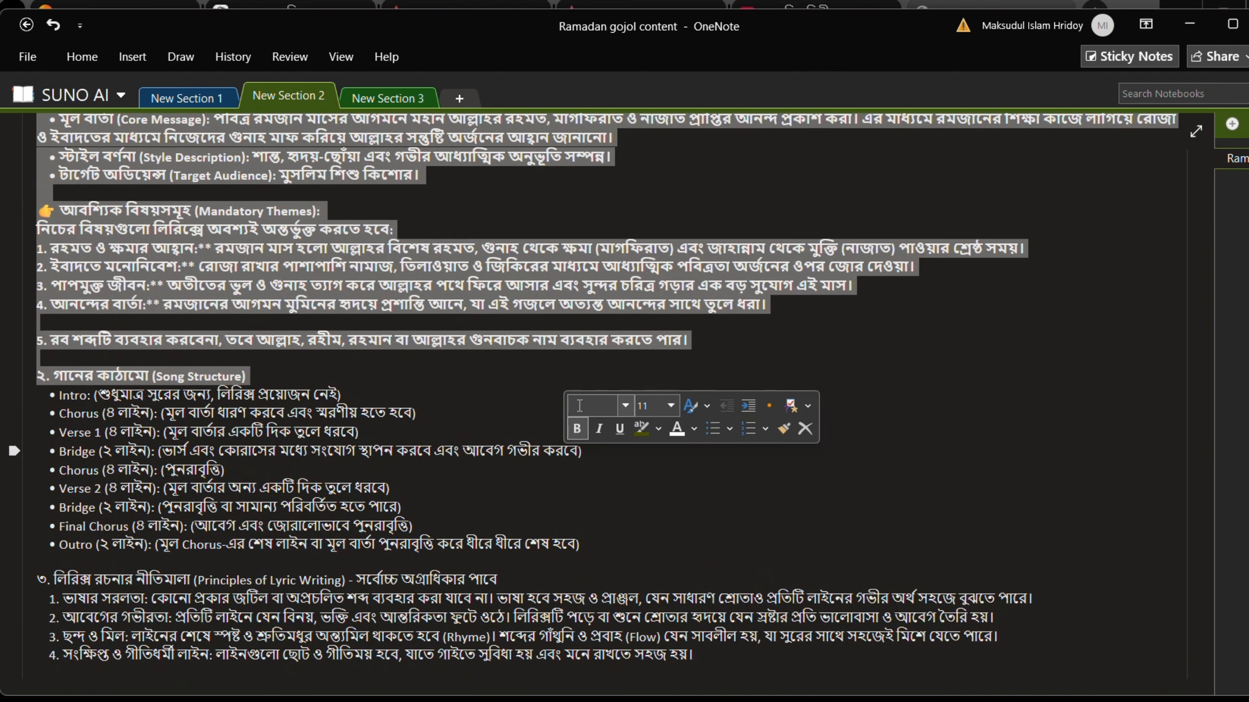
pyautogui.scroll(1, 567, 455)
pyautogui.click(292, 454)
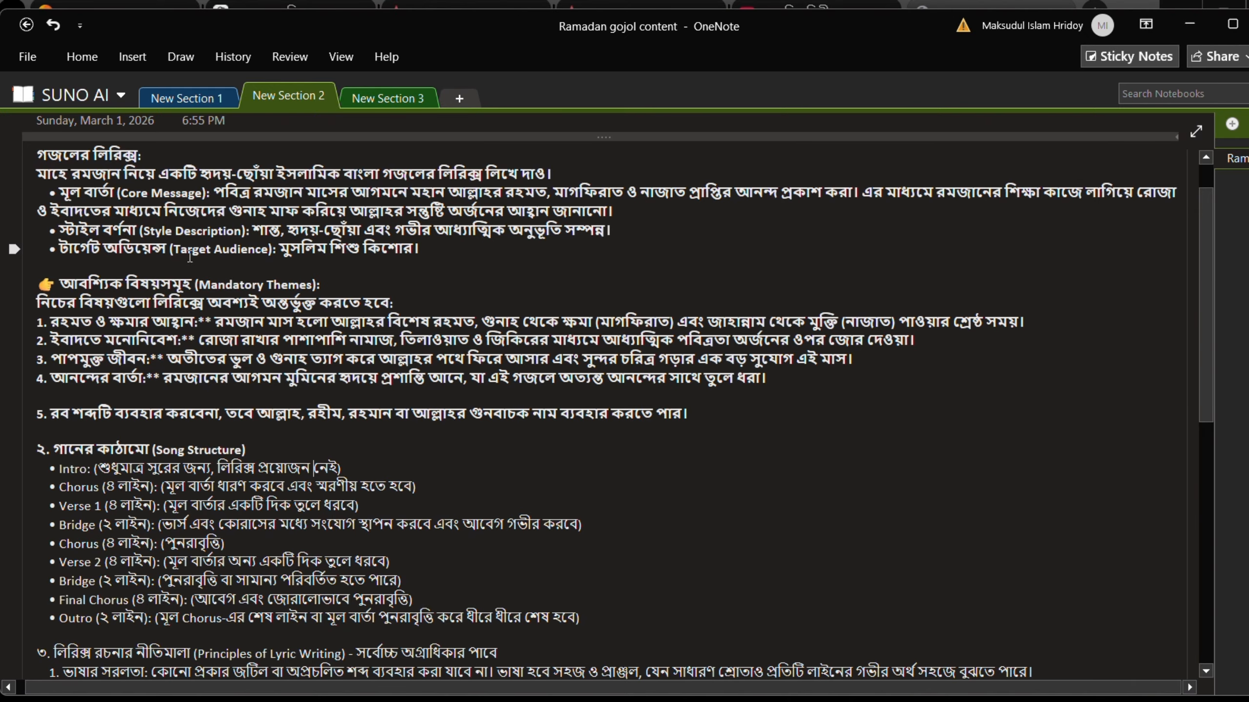
# Review the lyrics prompt's Mandatory Themes, fifth rule, Song Structure and Principles of Lyric Writing sections, and return to its opening.
pyautogui.moveTo(68, 285); pyautogui.dragTo(317, 286)
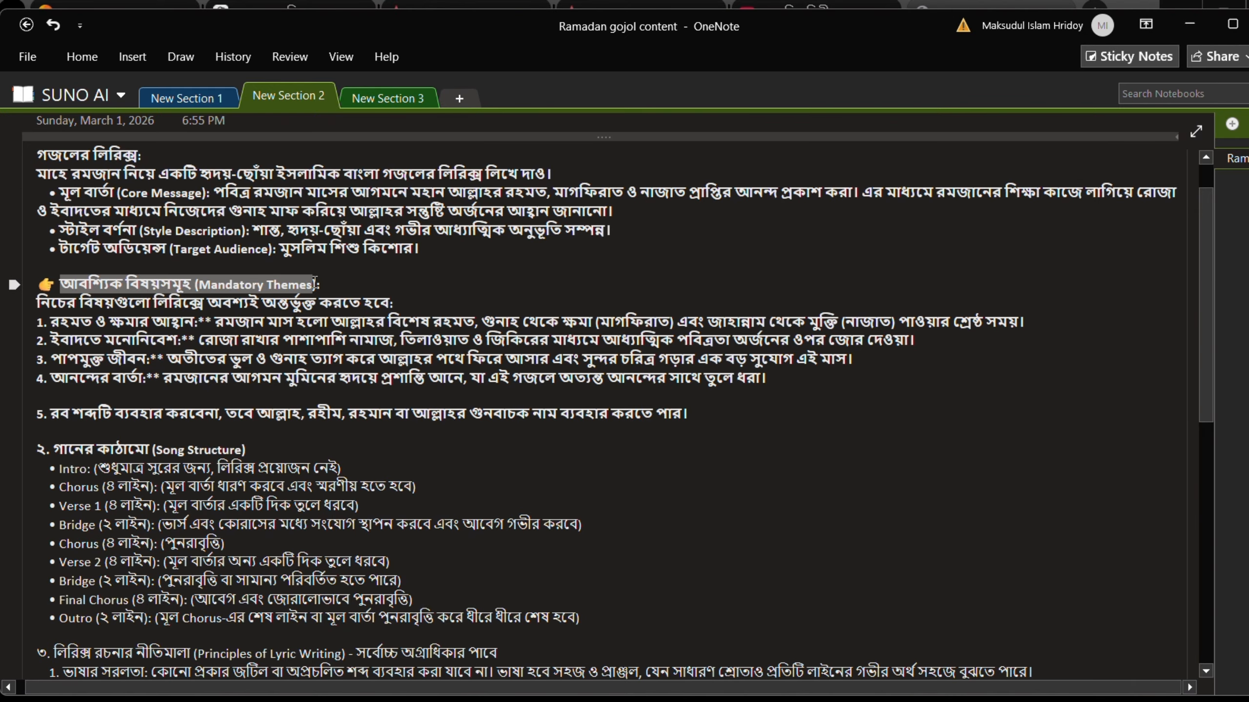
pyautogui.scroll(-1, 231, 373)
pyautogui.scroll(-2, 231, 373)
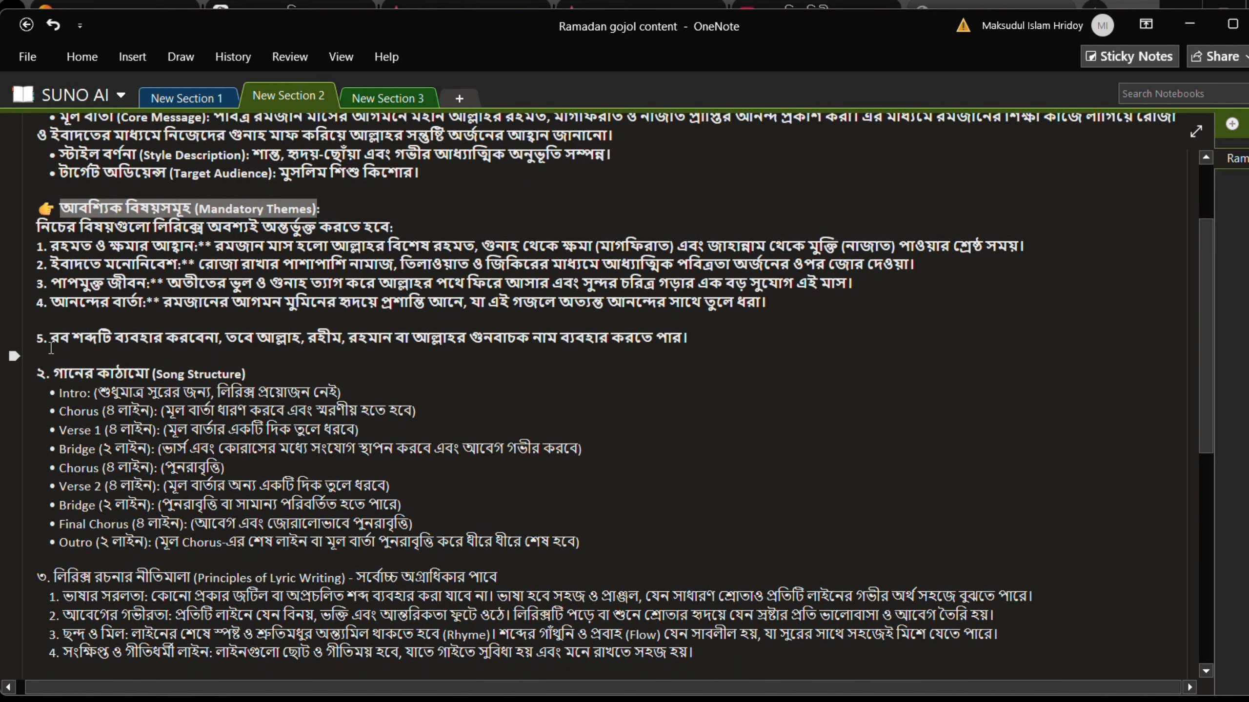
pyautogui.moveTo(52, 345); pyautogui.dragTo(248, 345)
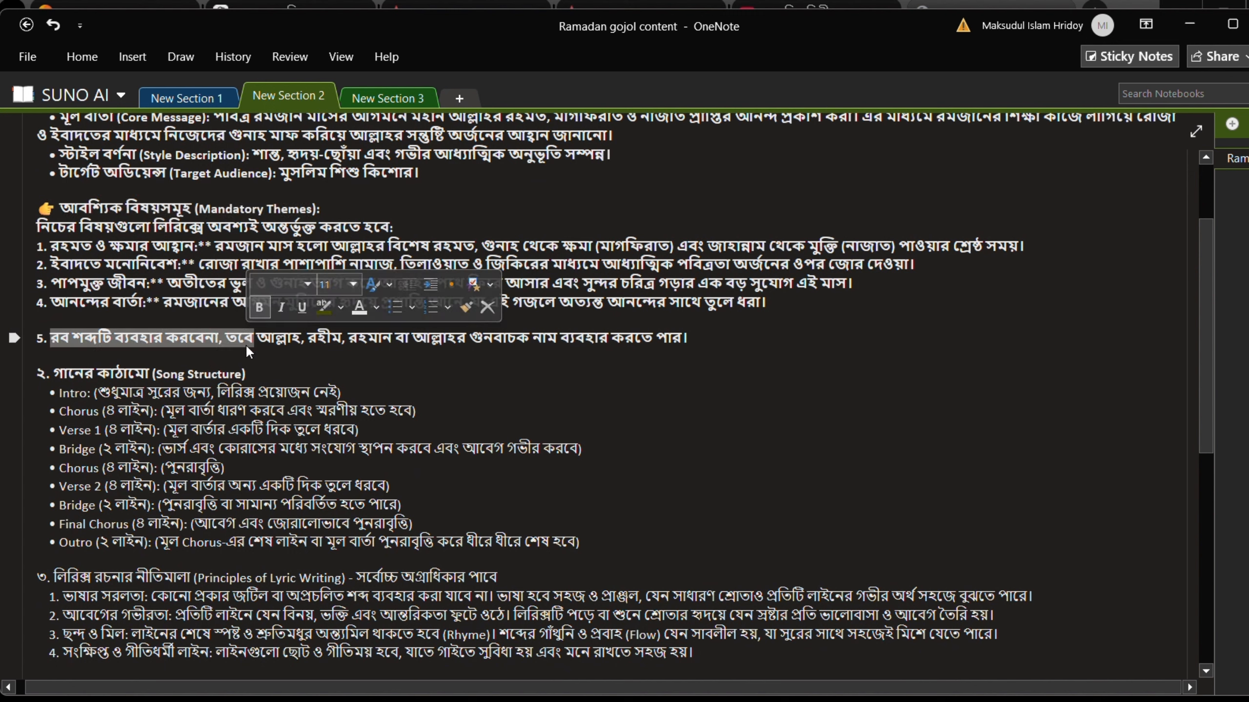
pyautogui.click(232, 352)
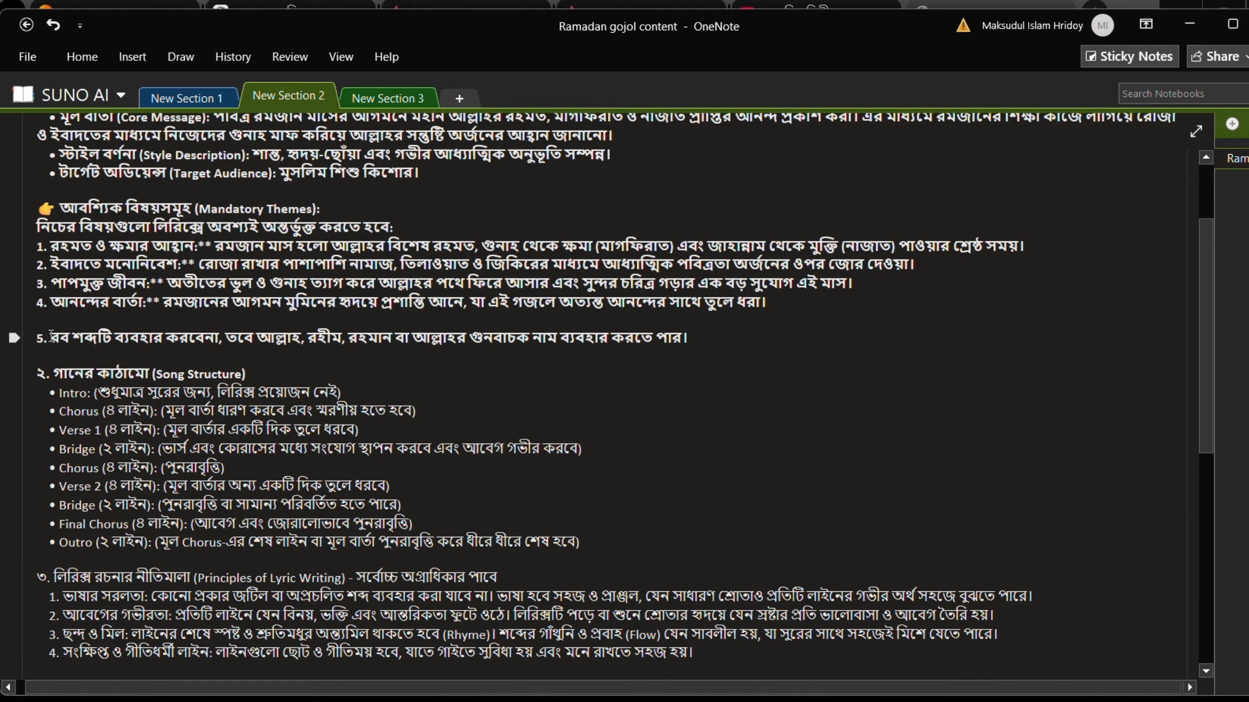
pyautogui.scroll(-1, 52, 336)
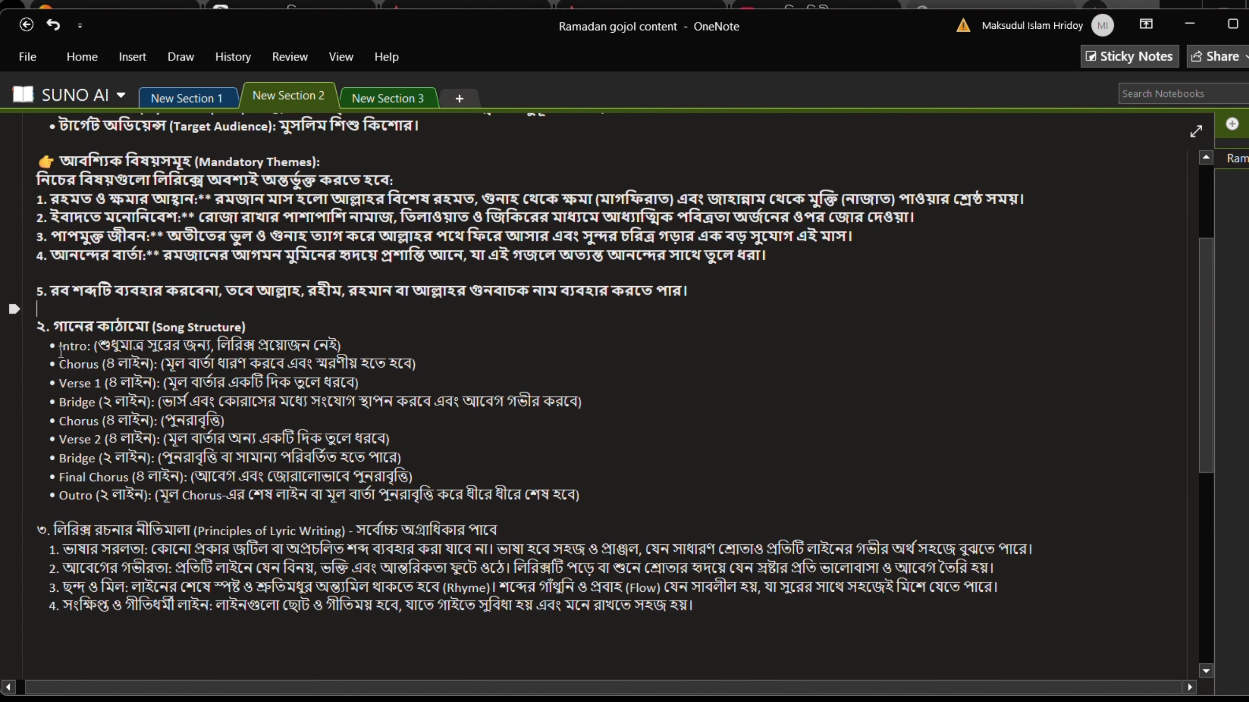
pyautogui.moveTo(53, 340); pyautogui.dragTo(156, 327)
pyautogui.scroll(-2, 54, 344)
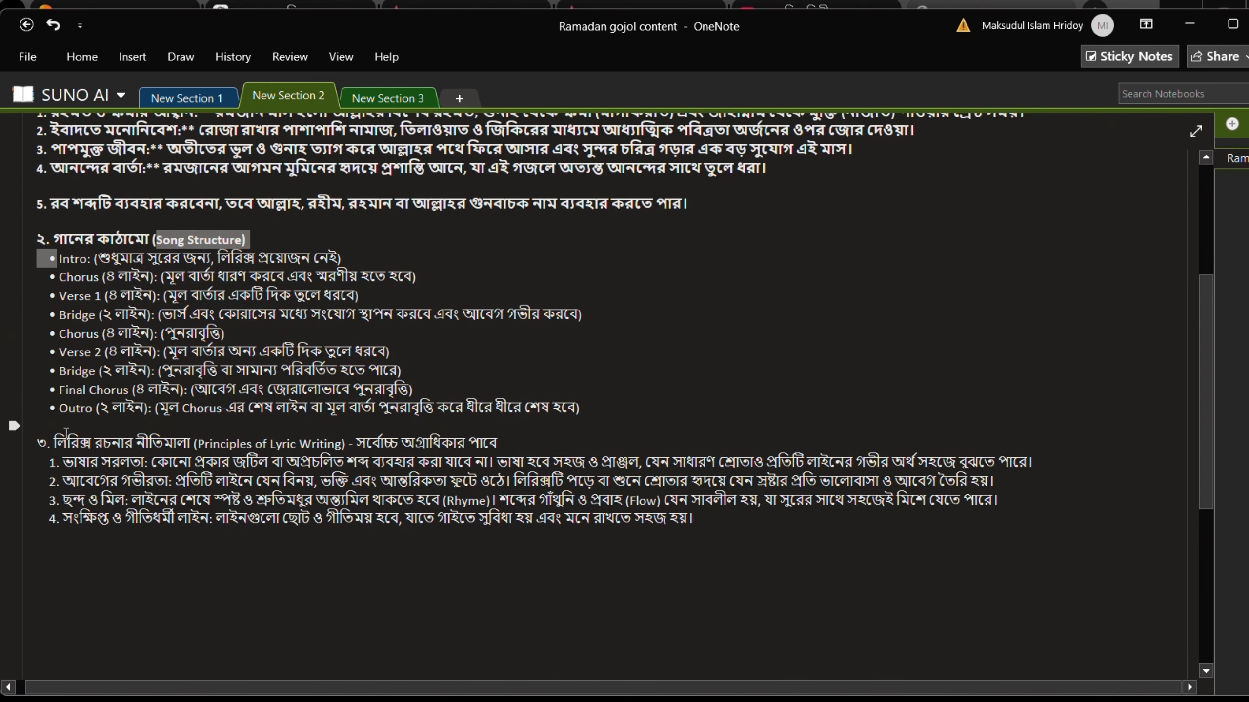
pyautogui.moveTo(55, 443); pyautogui.dragTo(510, 449)
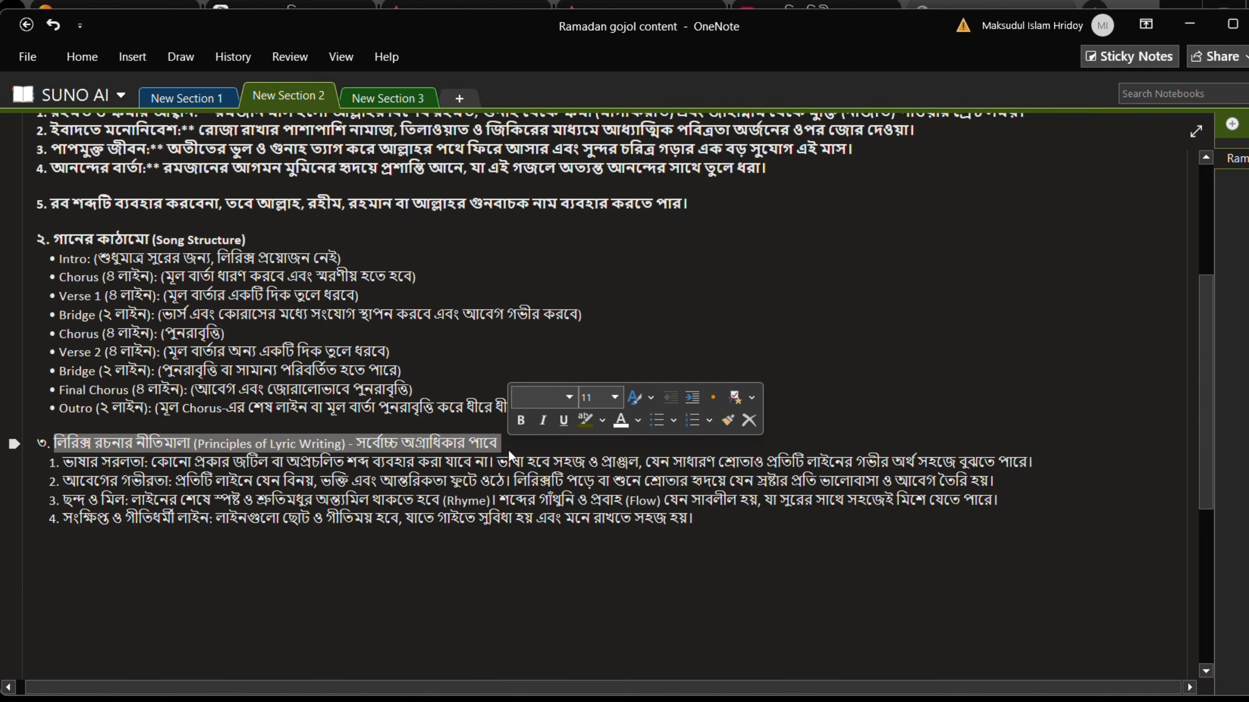
pyautogui.click(906, 317)
pyautogui.scroll(5, 907, 317)
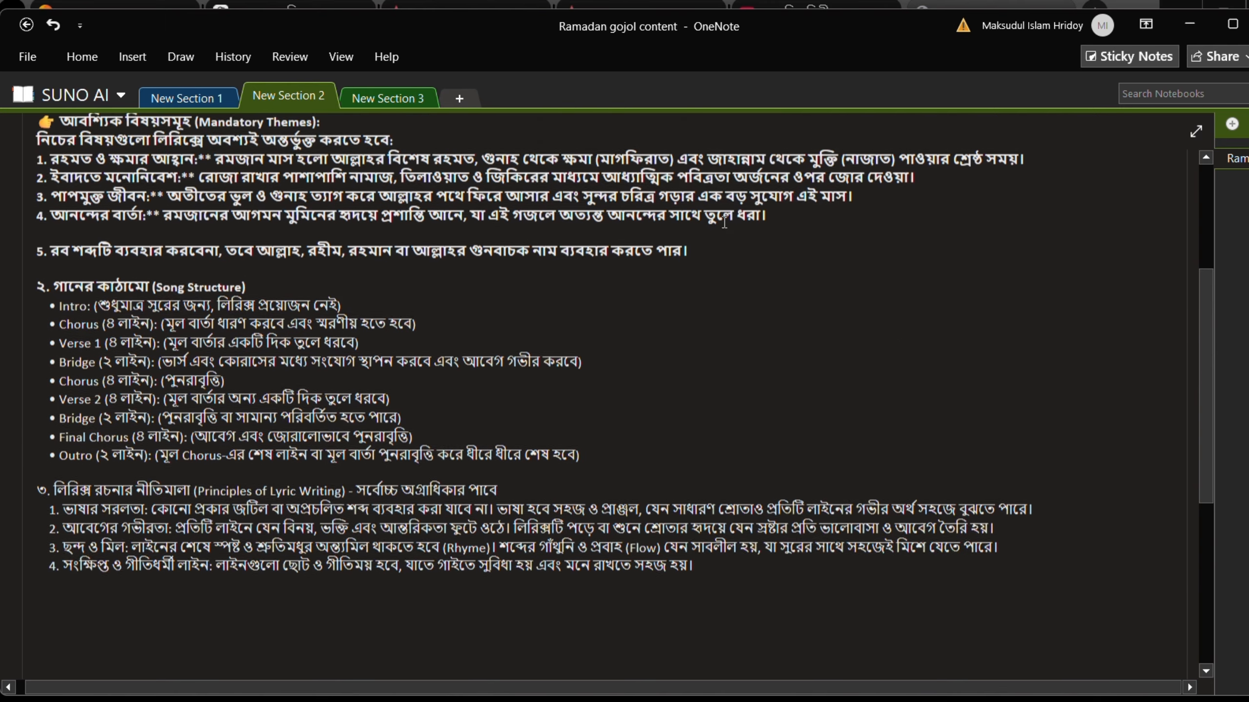
pyautogui.scroll(-3, 521, 251)
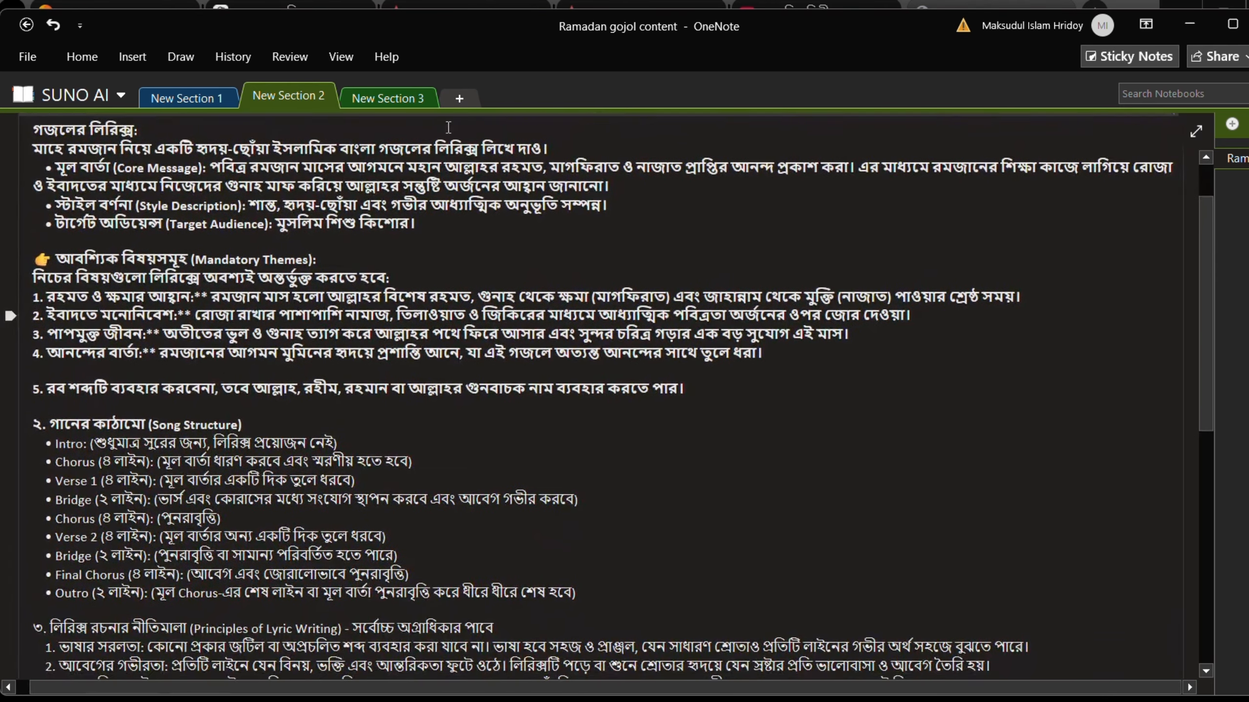
pyautogui.scroll(1, 421, 168)
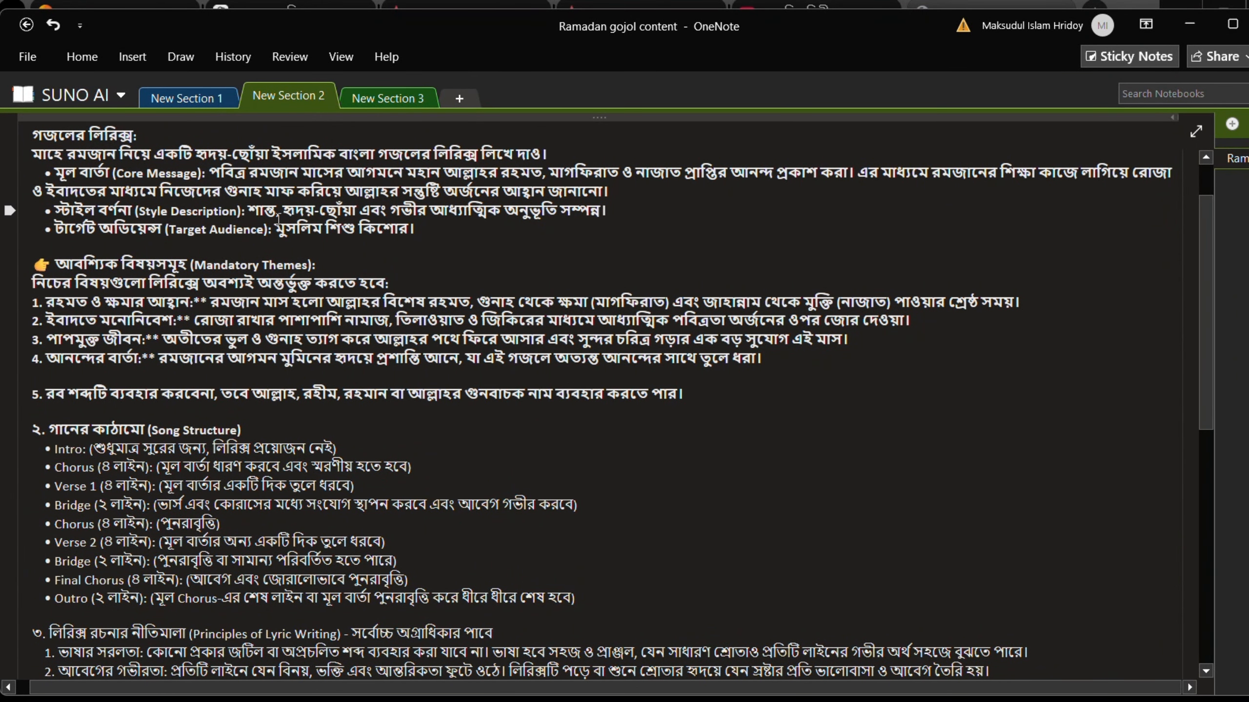
pyautogui.scroll(-1, 278, 220)
pyautogui.scroll(2, 252, 265)
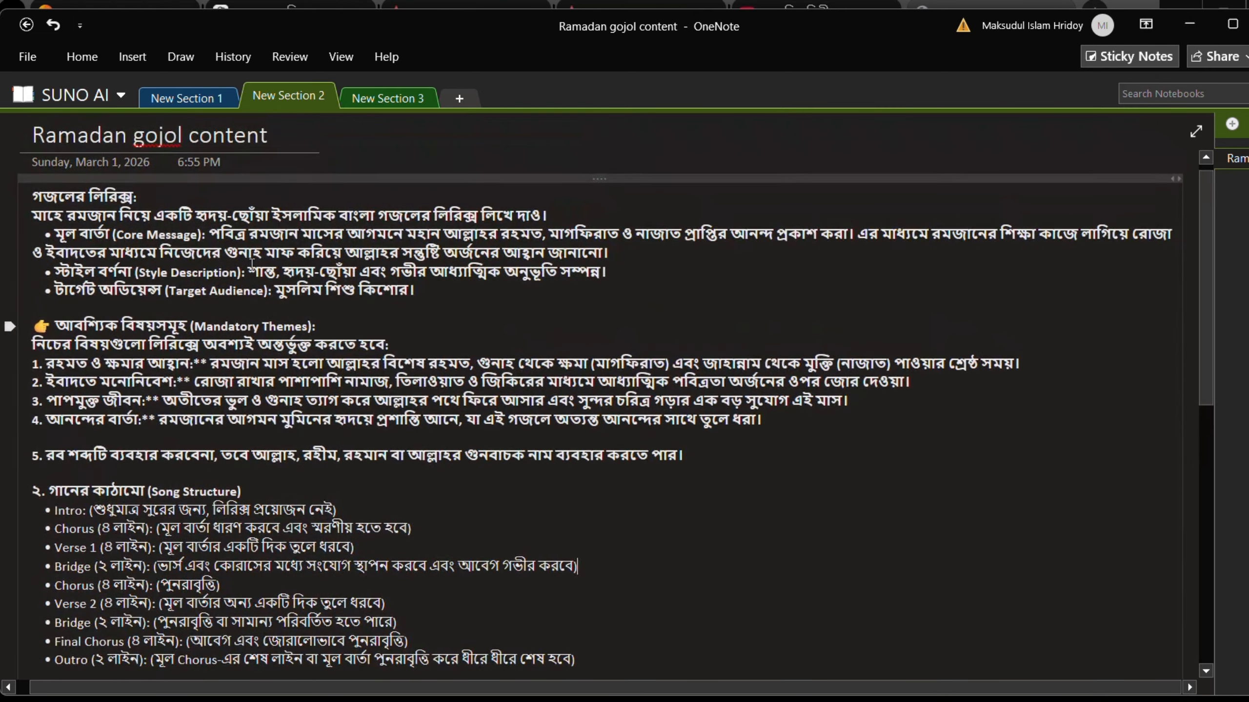
# Examine the Suno AI Style Description section at the end of the note, from its heading to the "Overall" line.
pyautogui.scroll(-10, 252, 265)
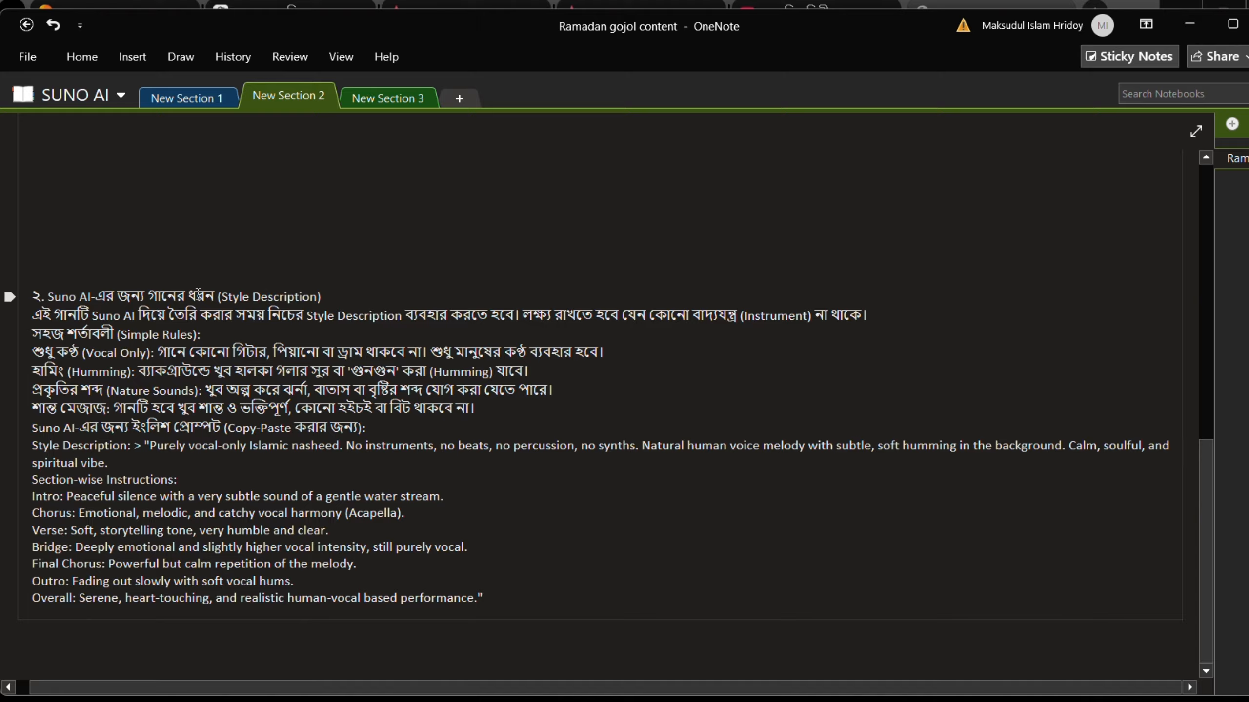
pyautogui.moveTo(38, 291); pyautogui.dragTo(490, 596)
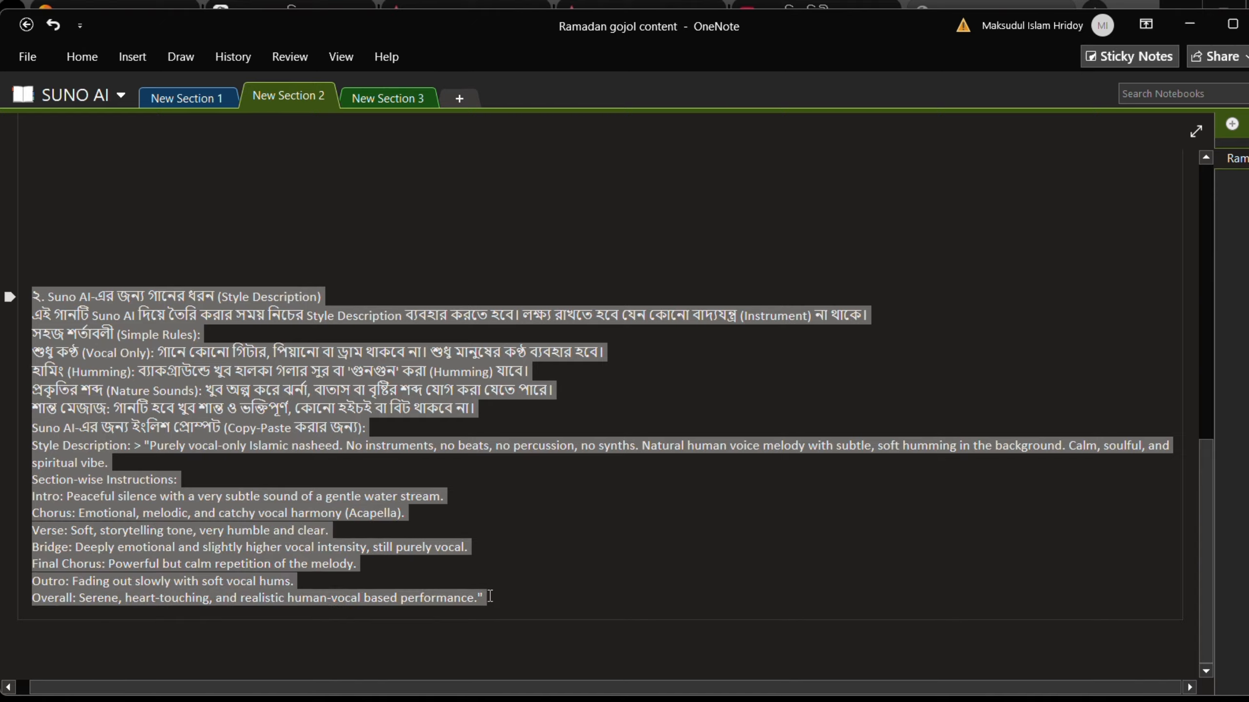
pyautogui.click(499, 598)
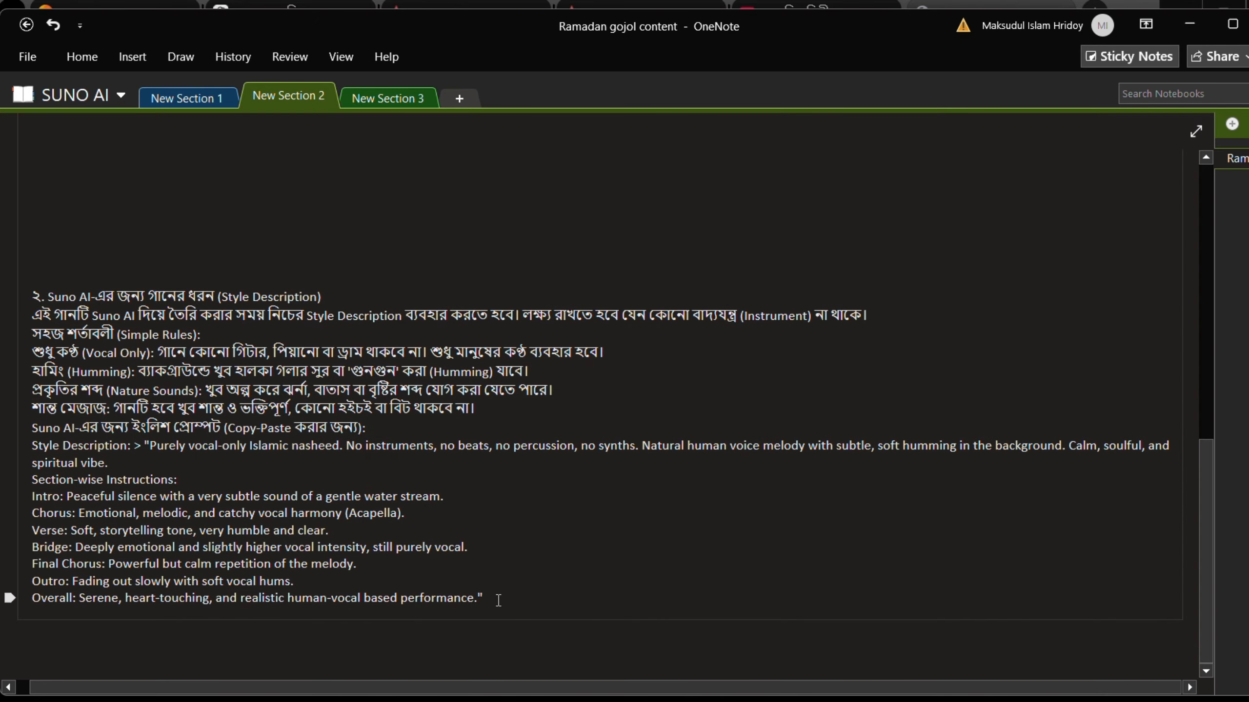
pyautogui.moveTo(498, 599); pyautogui.dragTo(42, 296)
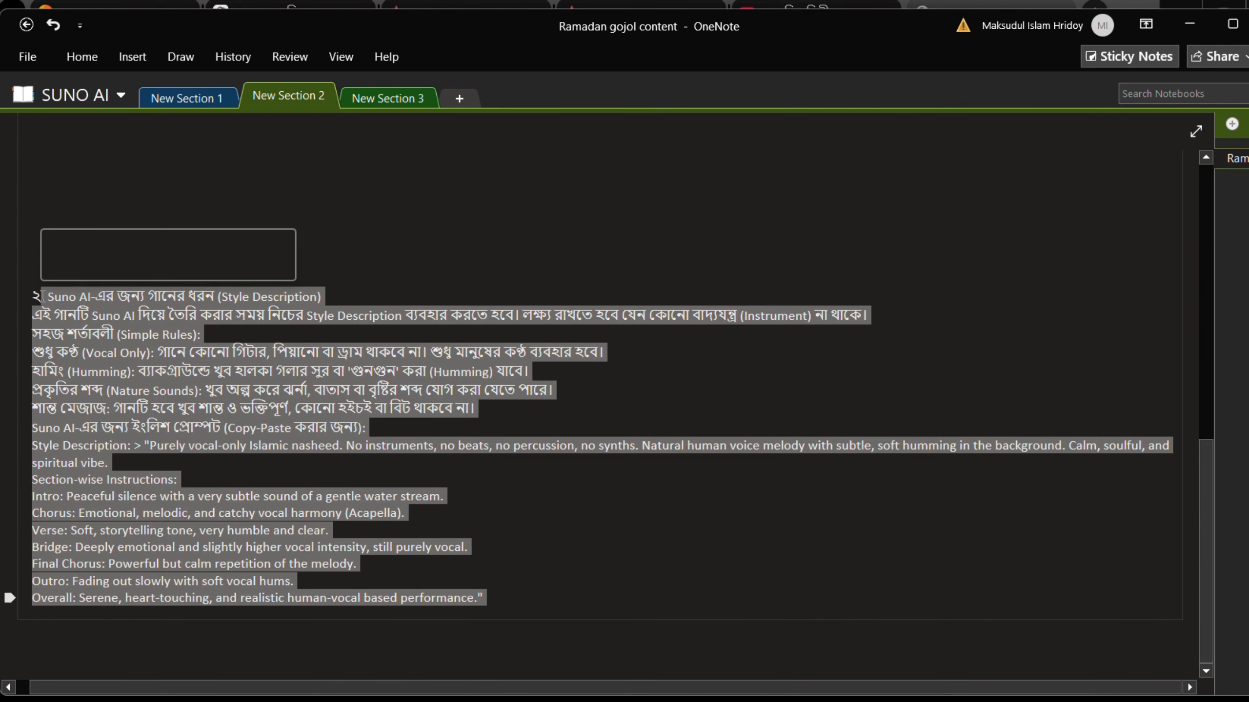
# Go over the extent of the lyrics prompt, from its heading to the writing principles, and its opening request line about Ramadan.
pyautogui.scroll(15, 78, 294)
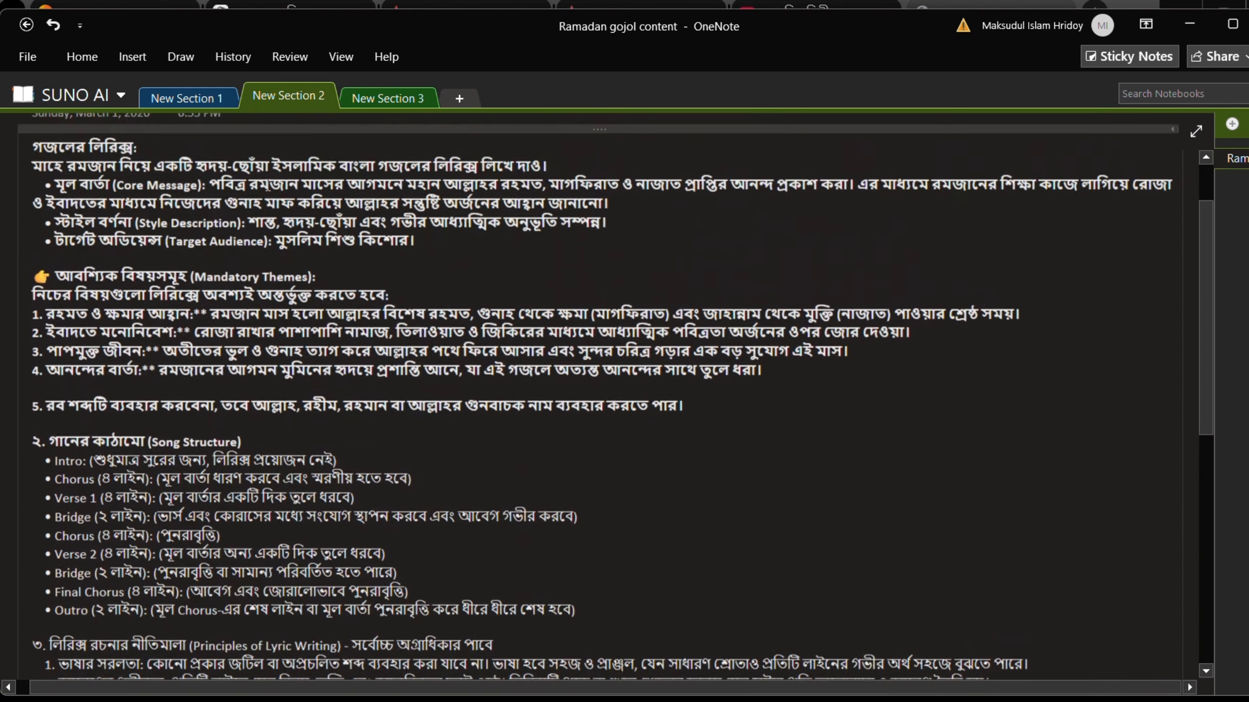
pyautogui.scroll(2, 268, 186)
pyautogui.scroll(-2, 267, 186)
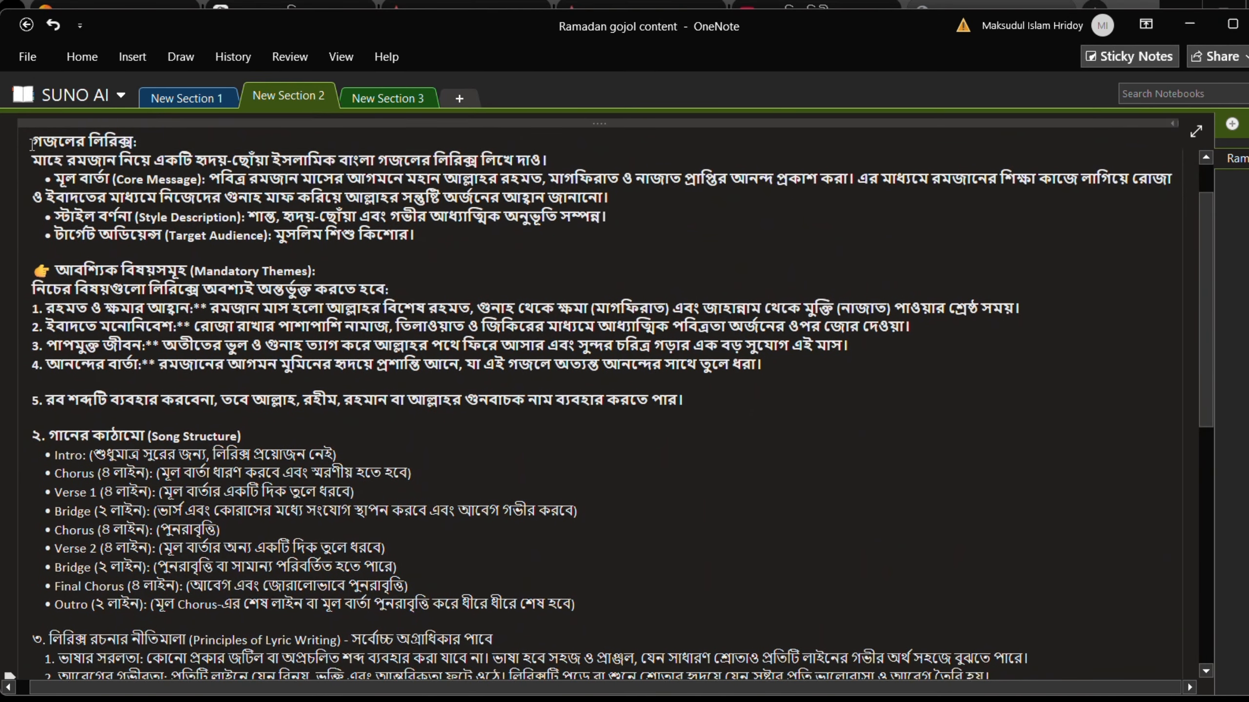
pyautogui.moveTo(32, 144); pyautogui.dragTo(756, 551)
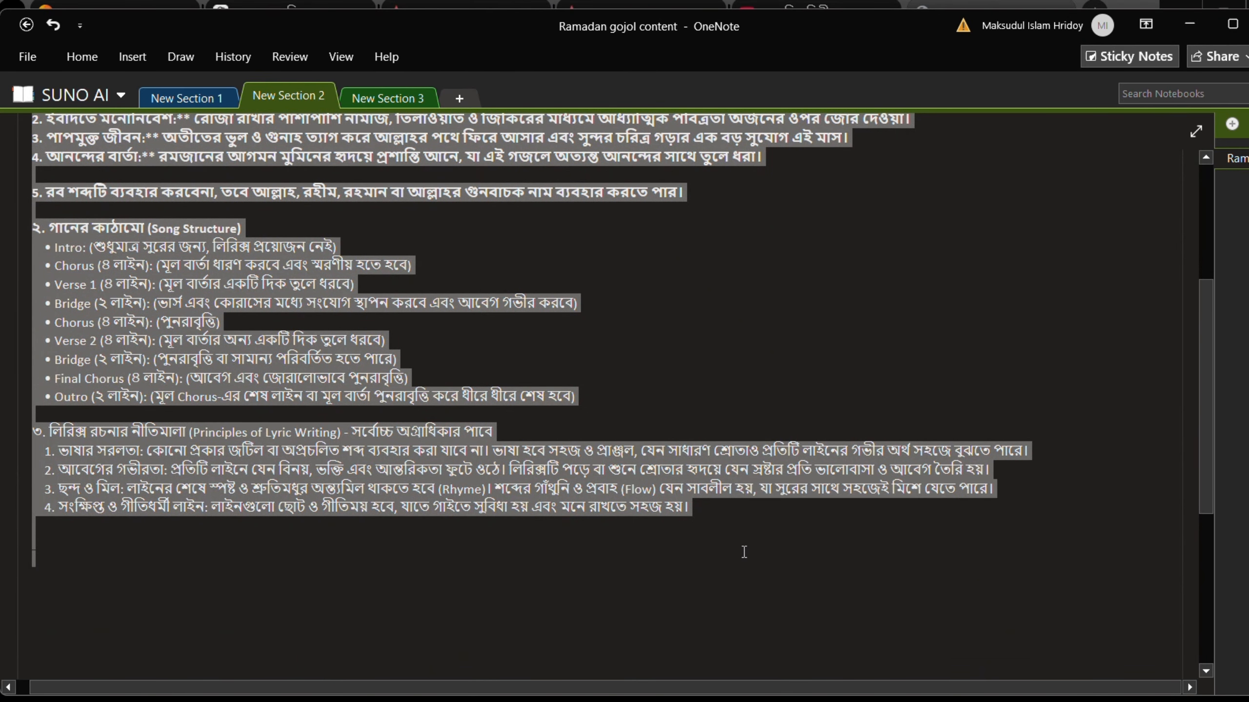
pyautogui.scroll(3, 277, 280)
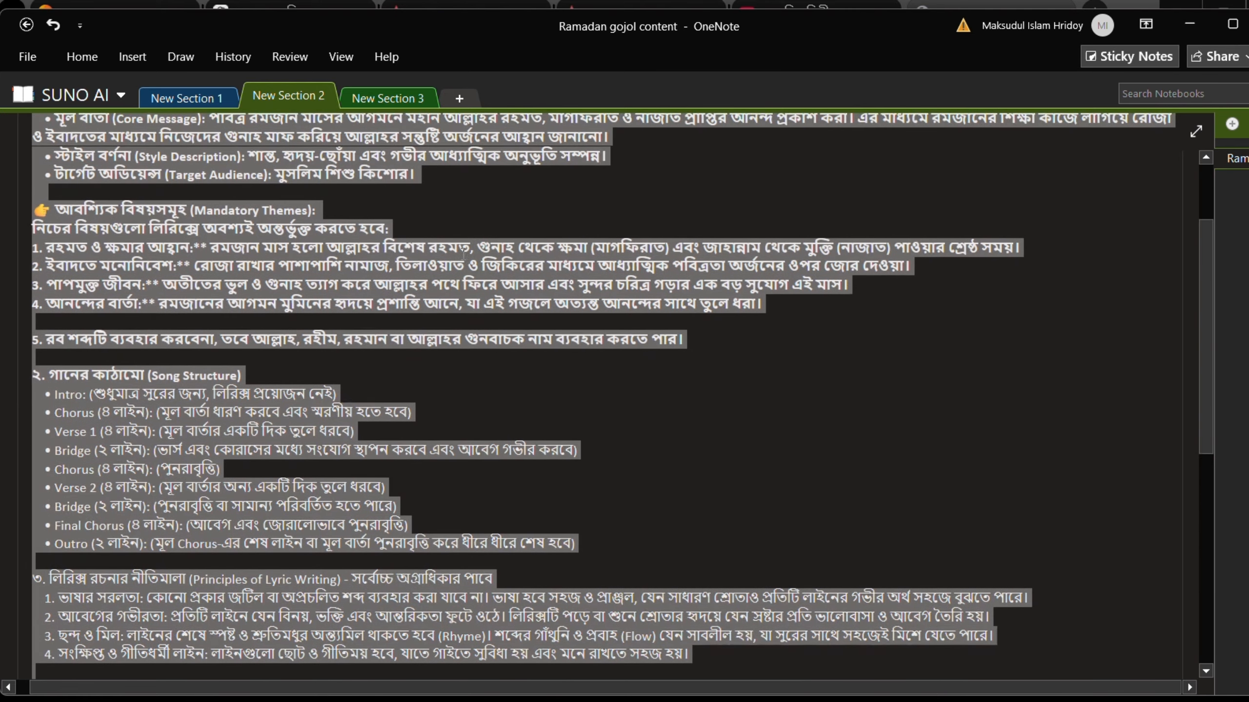
pyautogui.click(461, 260)
pyautogui.scroll(1, 460, 261)
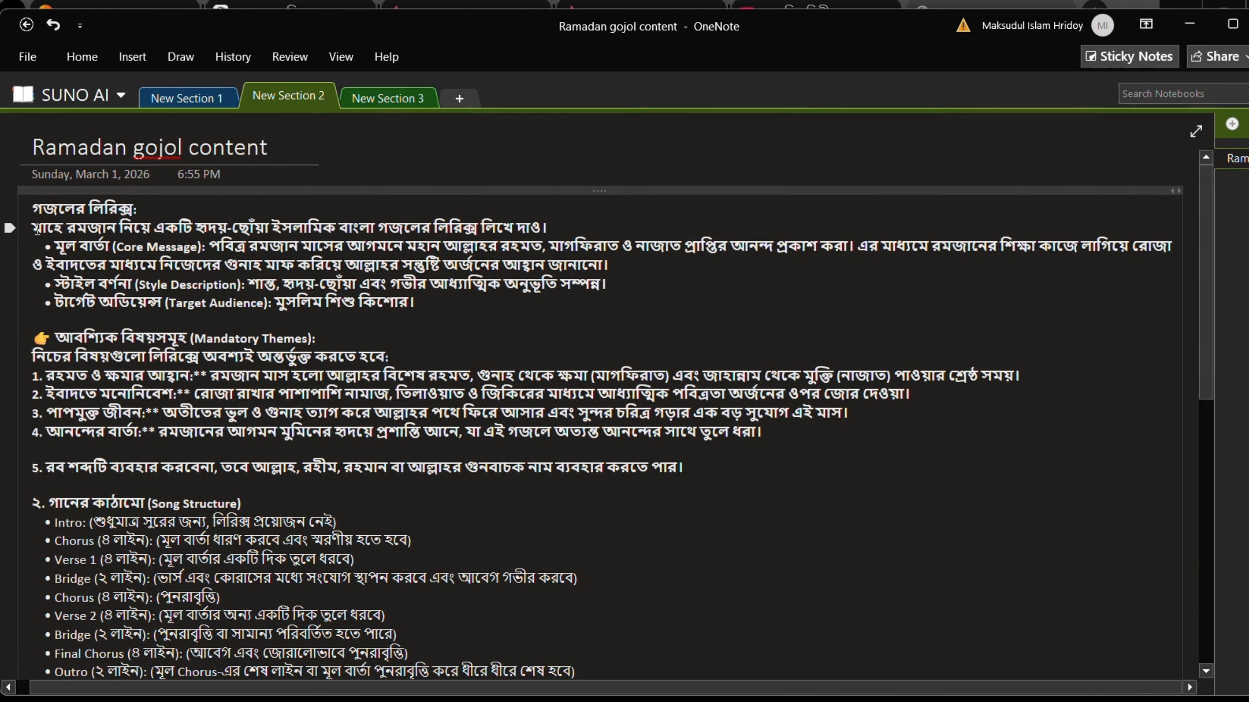
pyautogui.moveTo(37, 228); pyautogui.dragTo(558, 239)
pyautogui.click(452, 215)
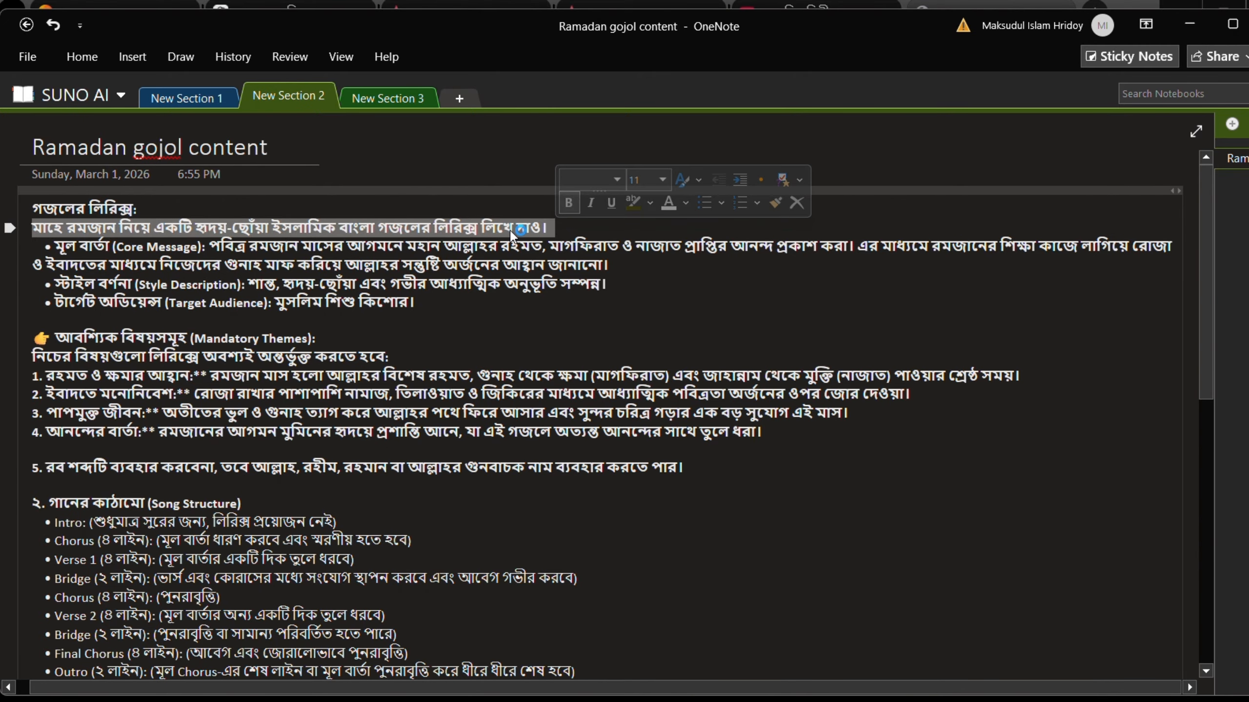
# Copy the whole lyrics prompt from the "গজলের লিরিক্স" heading to the fourth principle of lyric writing.
pyautogui.scroll(-5, 614, 393)
pyautogui.moveTo(688, 520); pyautogui.dragTo(69, 157)
pyautogui.scroll(5, 99, 209)
pyautogui.scroll(5, 93, 207)
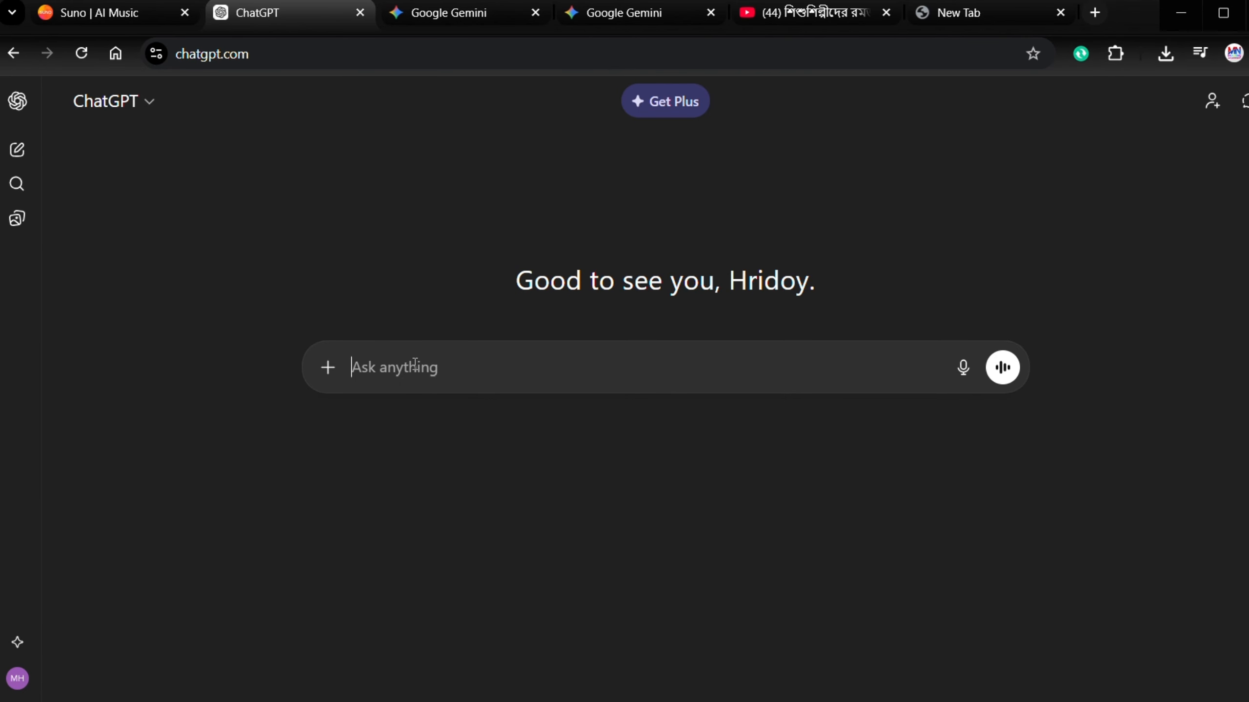
# Submit the copied lyrics prompt in a new ChatGPT chat and in a new Google Gemini chat.
pyautogui.hotkey('ctrl', 'v')
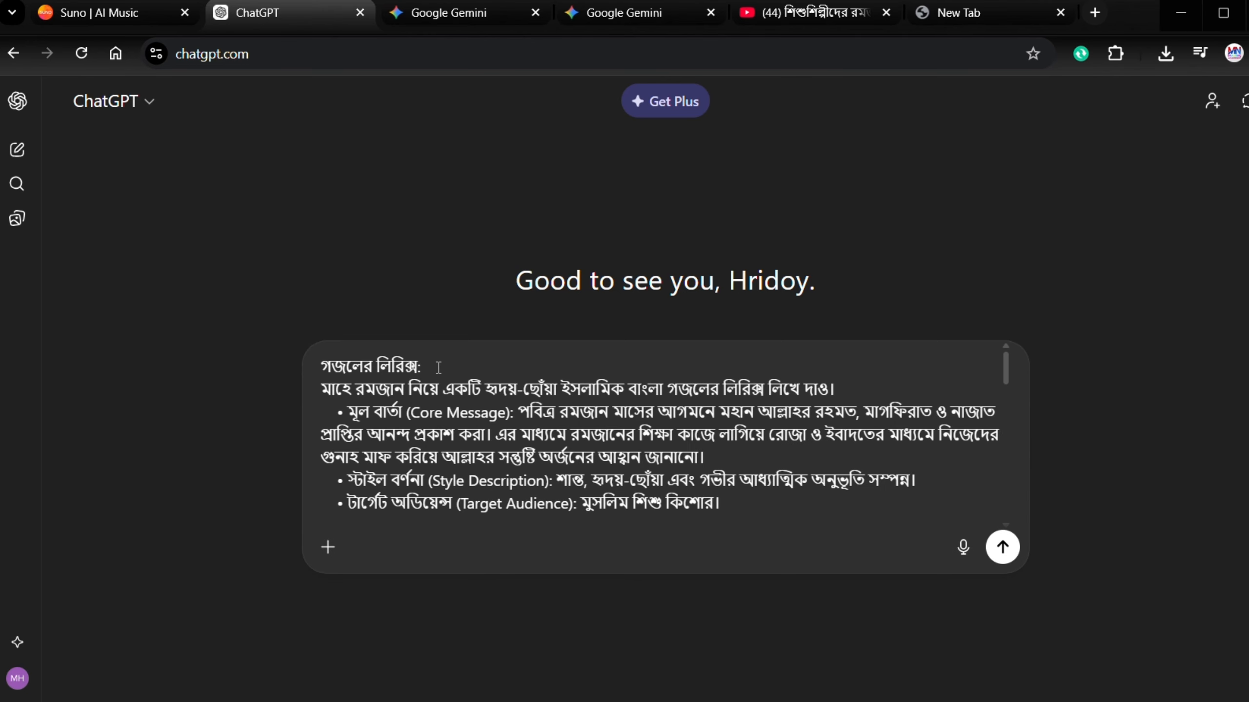
pyautogui.click(1002, 547)
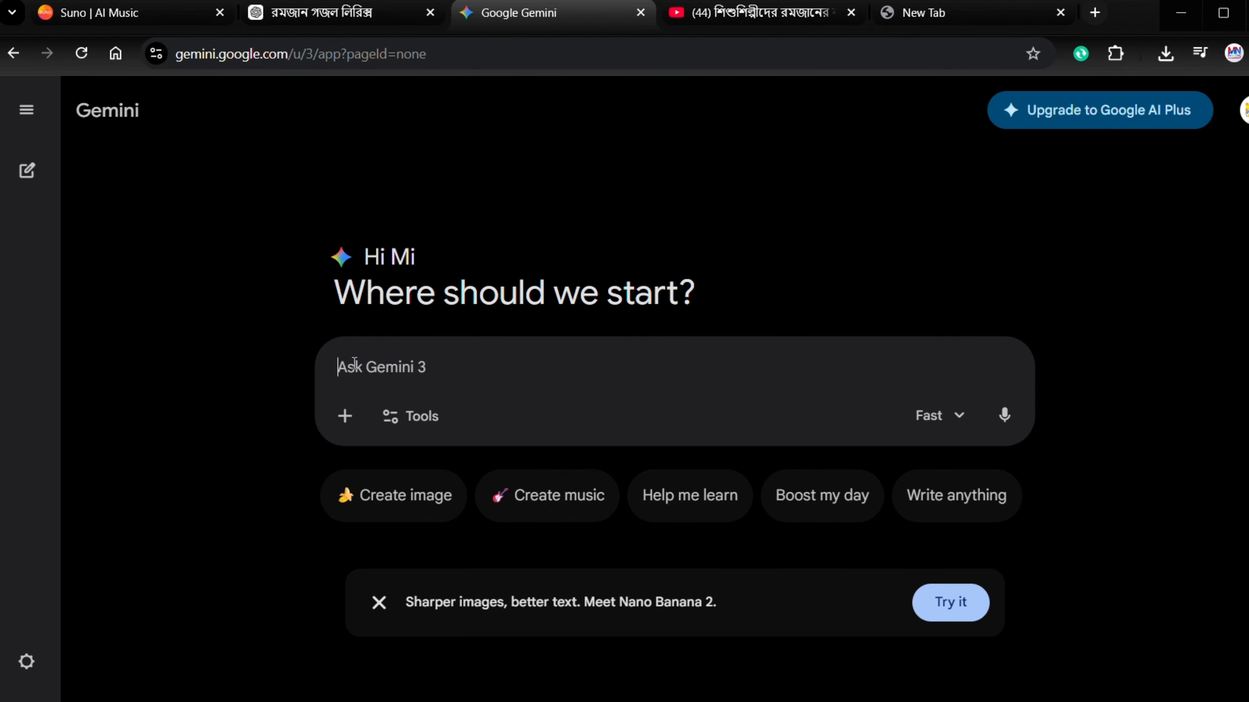
pyautogui.hotkey('ctrl', 'v')
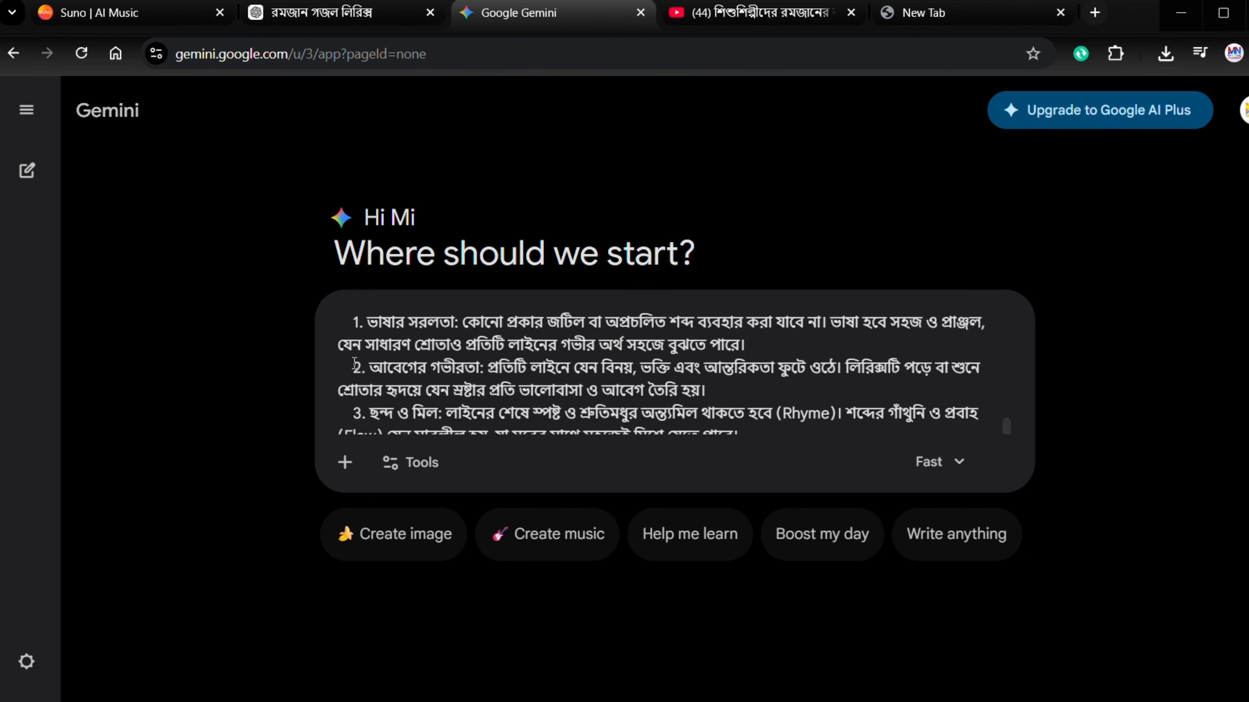
pyautogui.click(1012, 489)
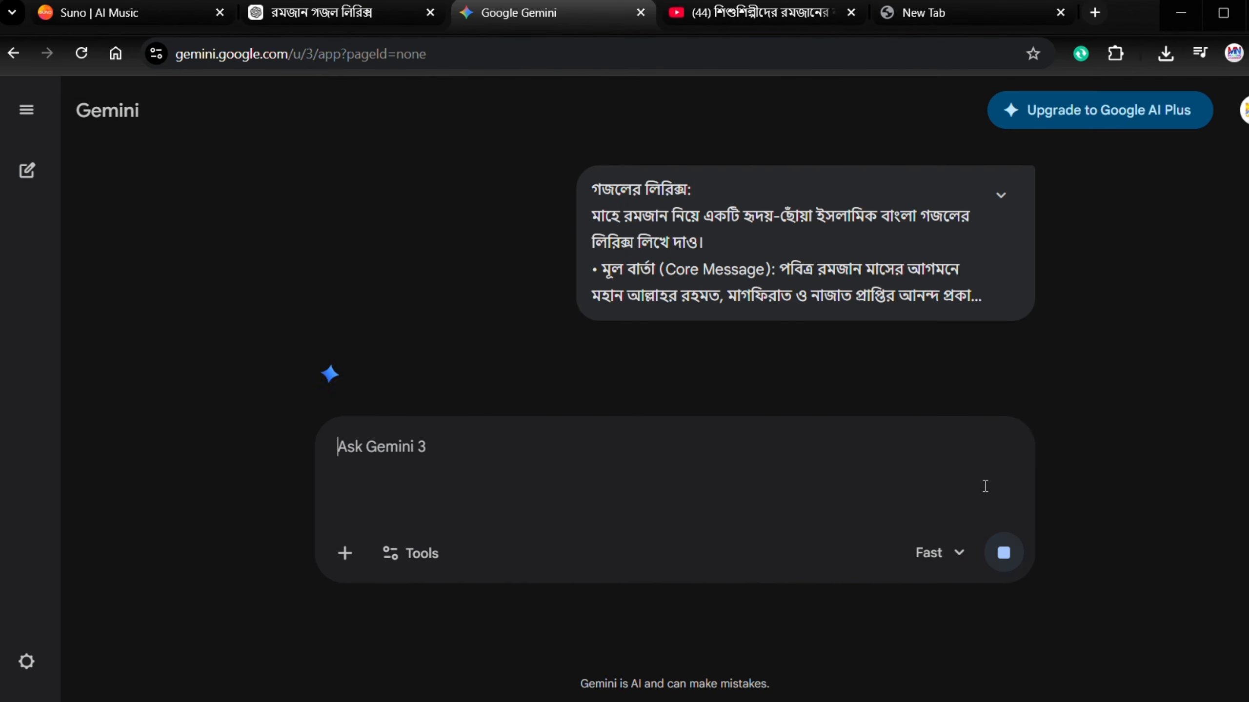
# Read ChatGPT's ghazal lyrics from the title "এসেছে মাহে রমজান" through the first Chorus, Verse 1 and Bridge to the repeated Chorus.
pyautogui.click(342, 9)
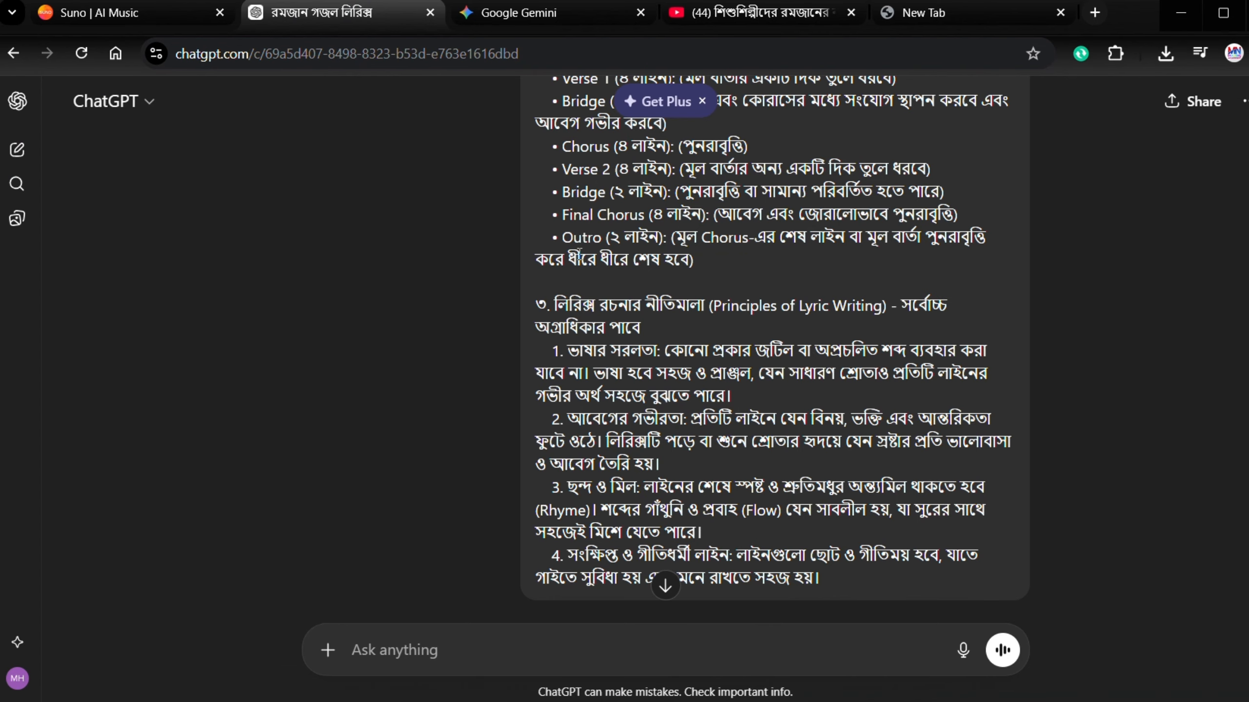
pyautogui.scroll(-10, 641, 285)
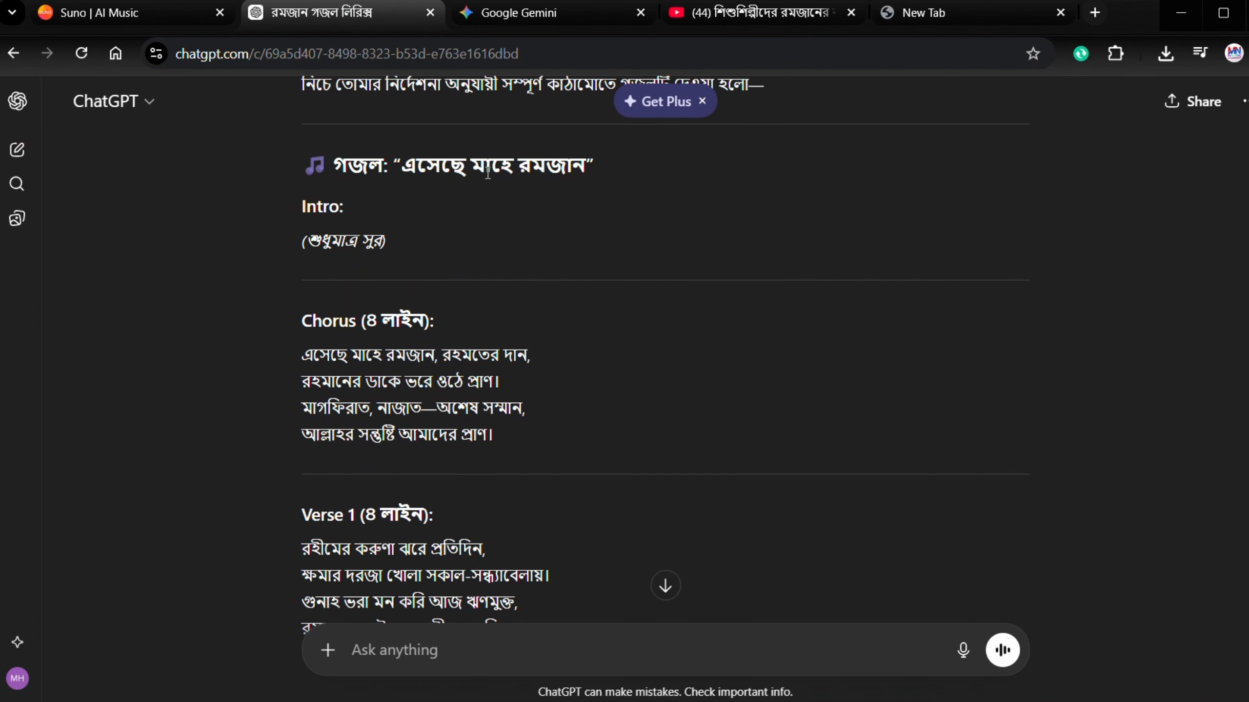
pyautogui.scroll(-1, 487, 177)
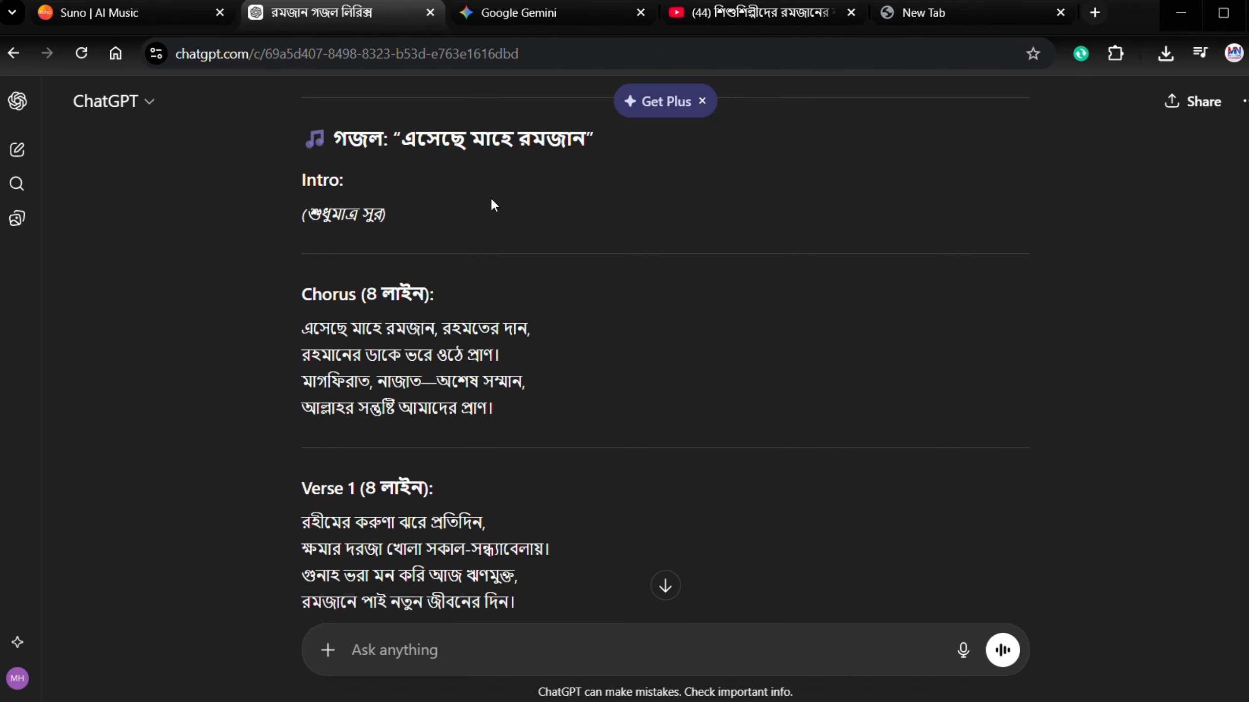
pyautogui.scroll(-1, 486, 219)
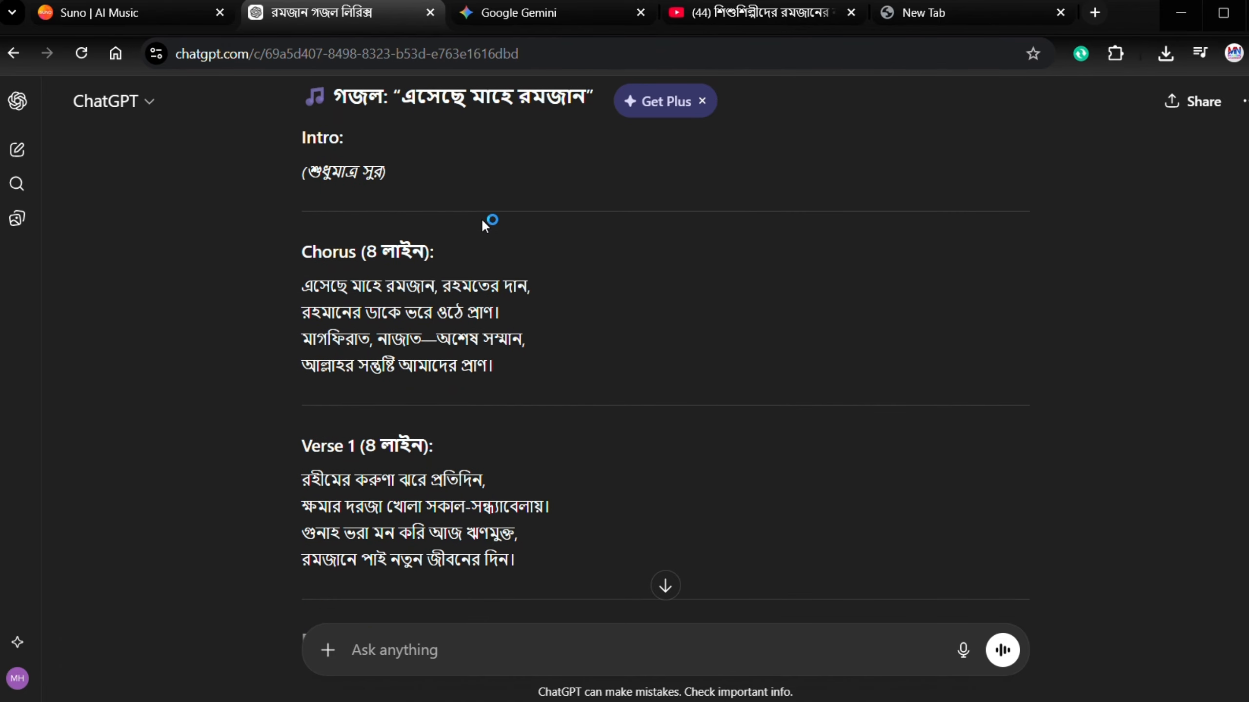
pyautogui.scroll(-2, 487, 219)
pyautogui.scroll(-2, 333, 239)
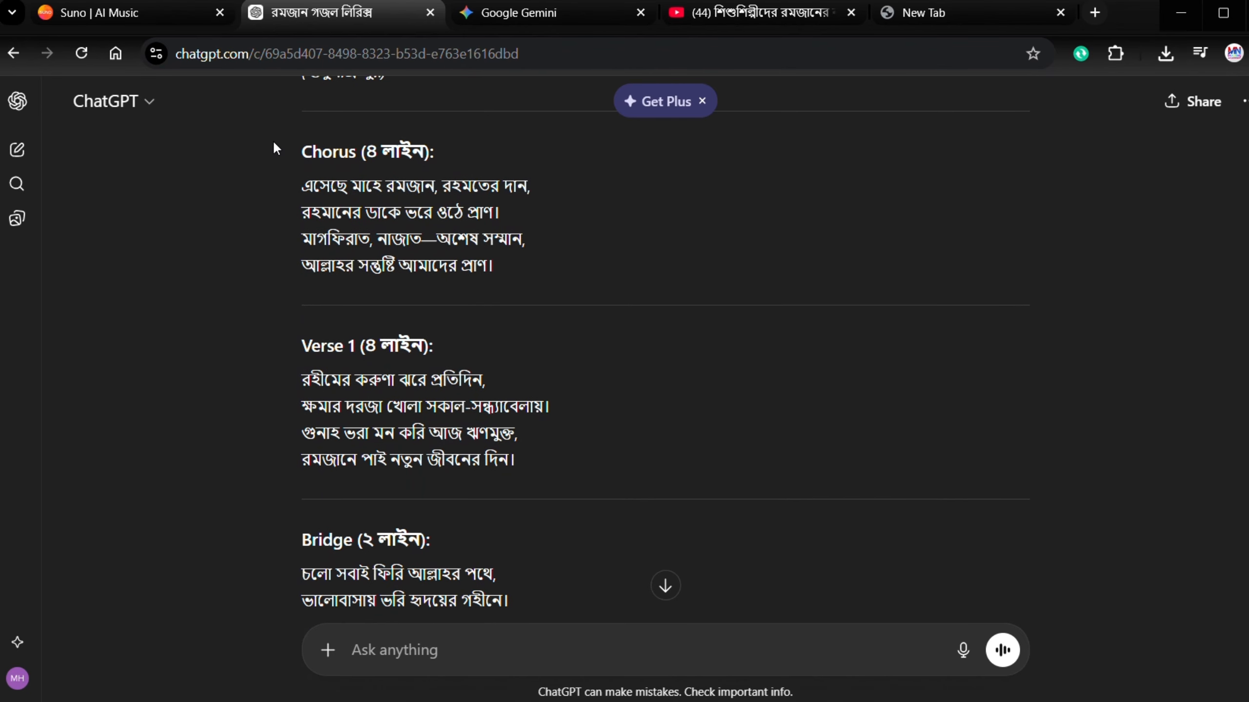
pyautogui.moveTo(275, 147); pyautogui.dragTo(491, 266)
pyautogui.scroll(-2, 492, 266)
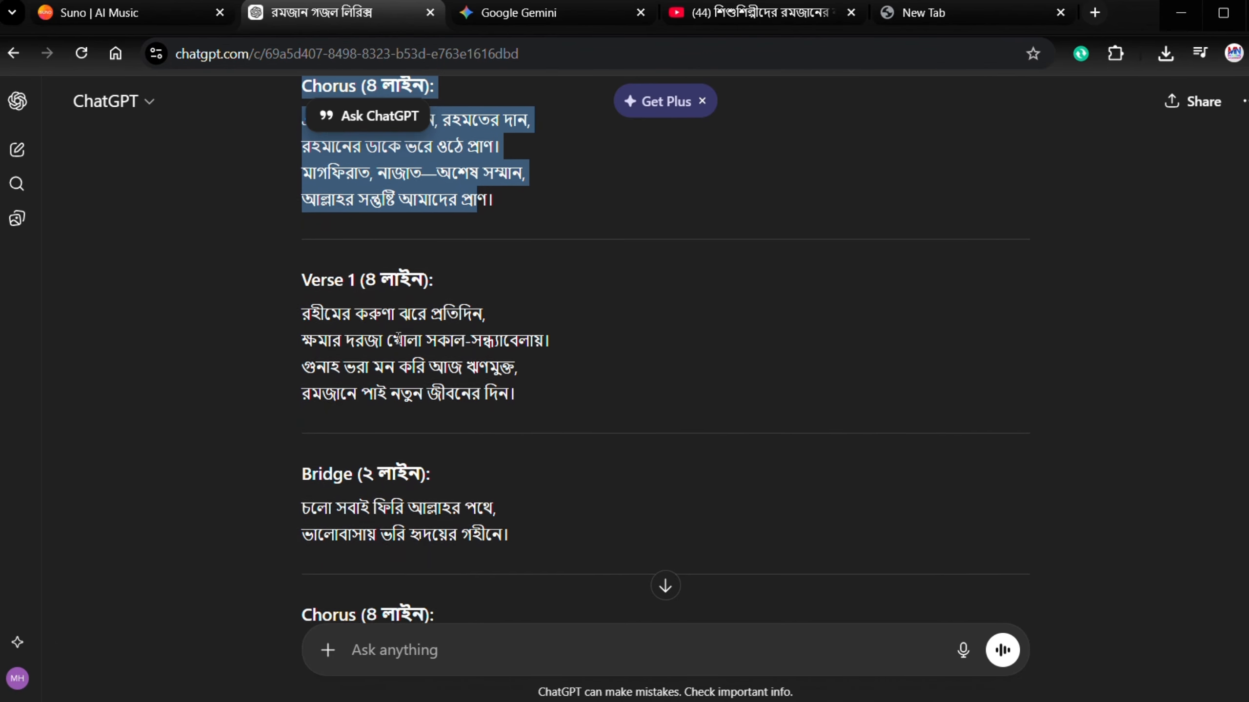
pyautogui.moveTo(253, 287); pyautogui.dragTo(382, 376)
pyautogui.scroll(-3, 383, 375)
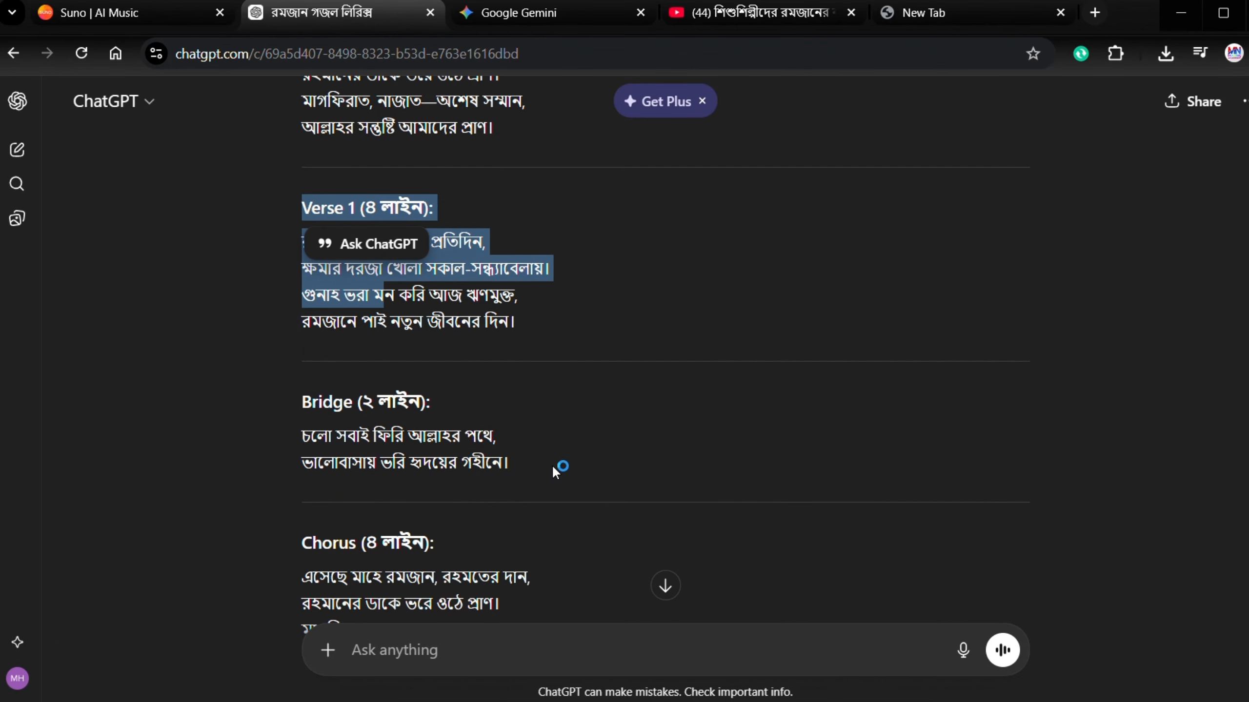
pyautogui.moveTo(552, 464); pyautogui.dragTo(274, 427)
pyautogui.scroll(-3, 276, 435)
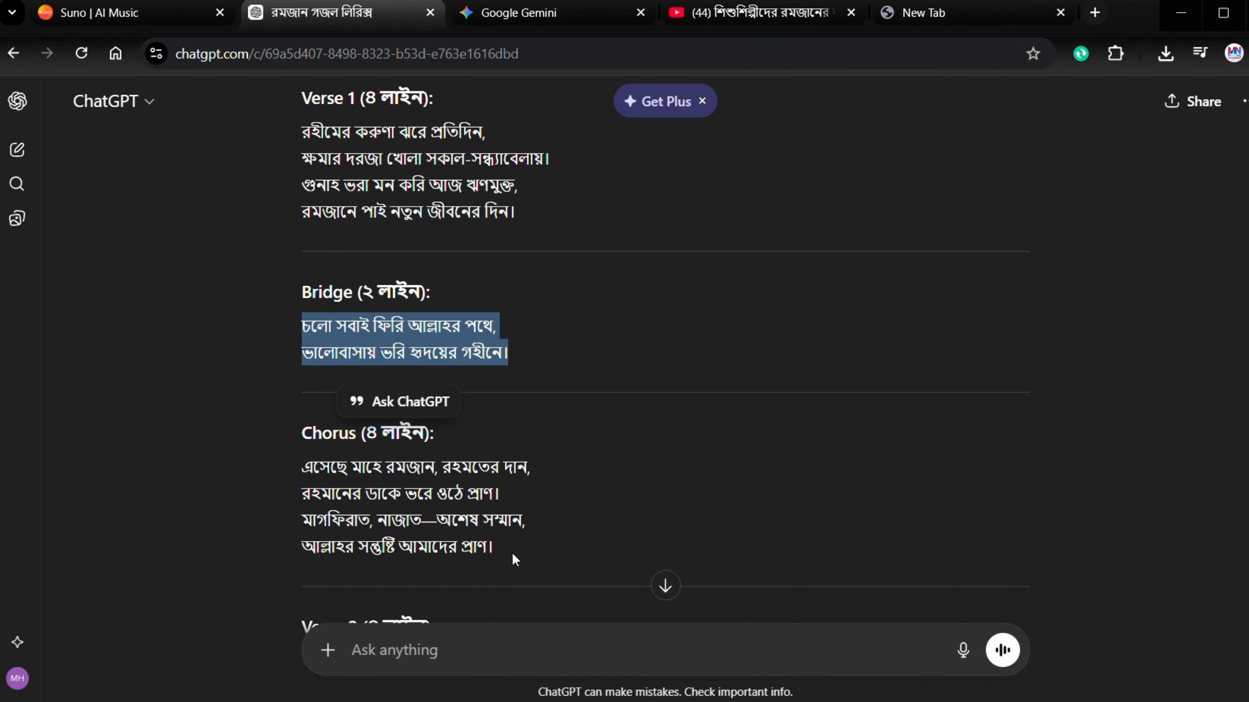
pyautogui.moveTo(514, 556); pyautogui.dragTo(302, 472)
# Compare the four lines of the first Chorus with the Chorus repeated after the Bridge.
pyautogui.scroll(6, 300, 471)
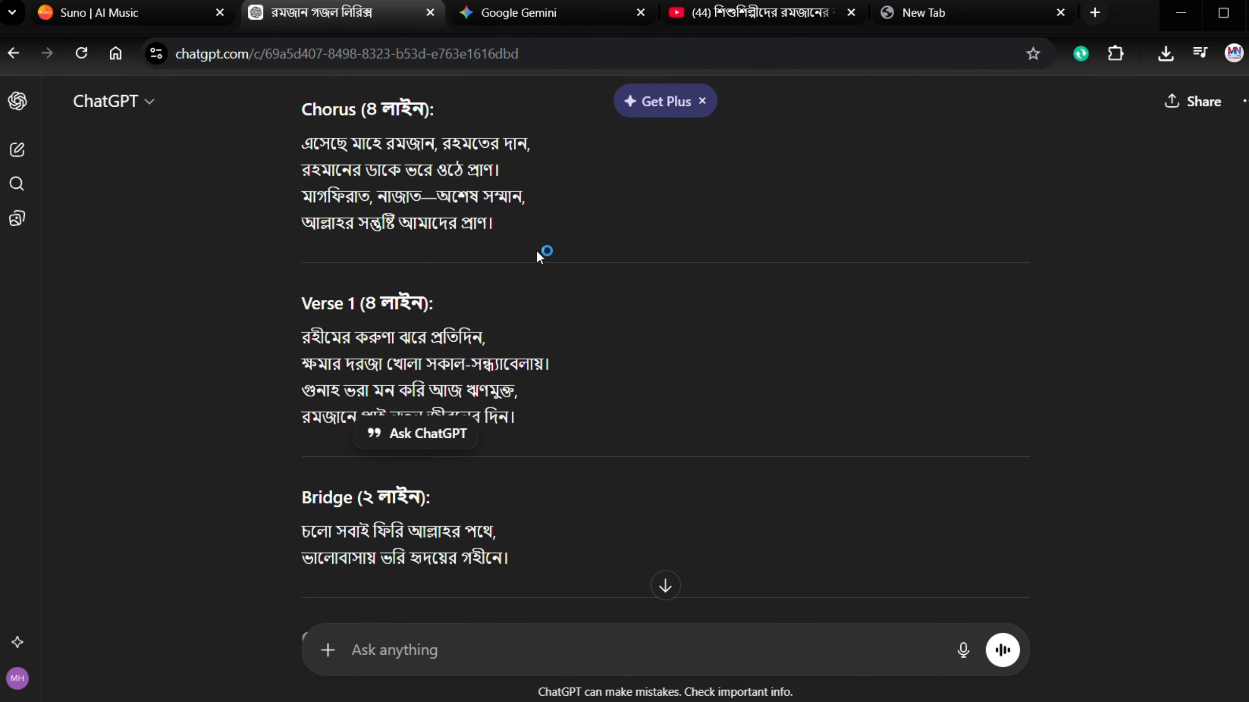
pyautogui.scroll(-1, 267, 117)
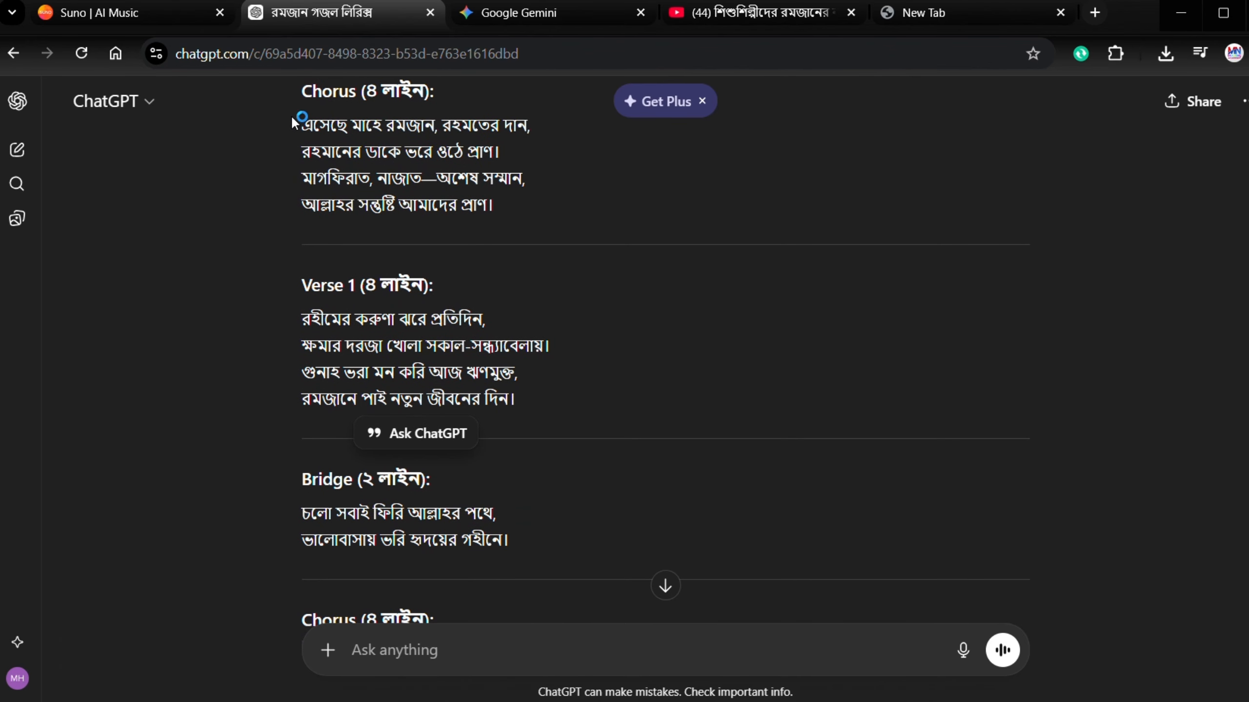
pyautogui.moveTo(296, 125); pyautogui.dragTo(496, 220)
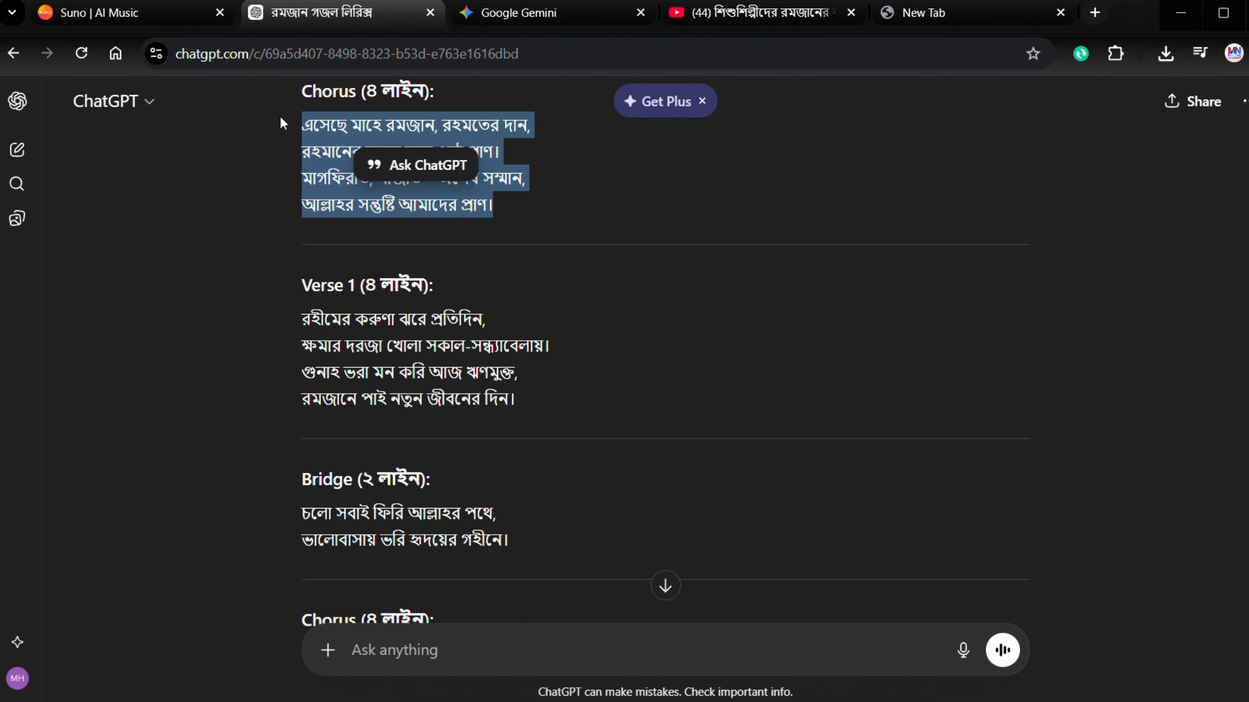
pyautogui.click(301, 123)
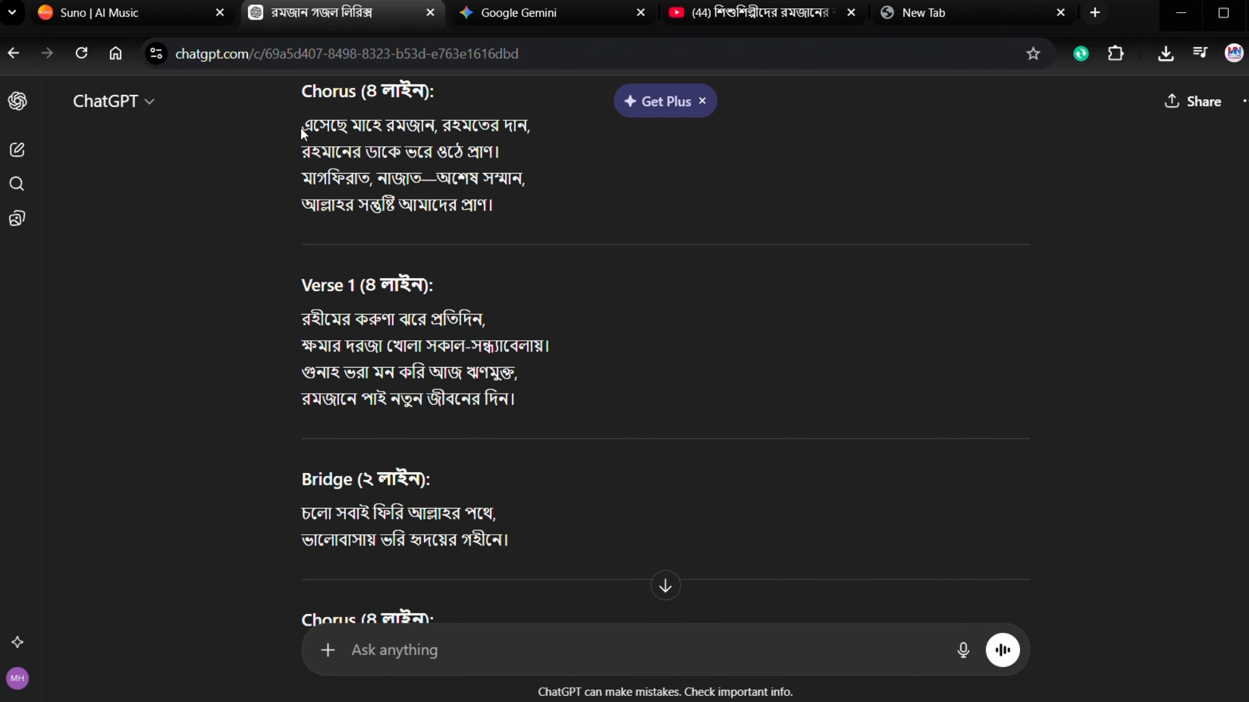
pyautogui.moveTo(300, 127); pyautogui.dragTo(347, 153)
pyautogui.scroll(-5, 296, 365)
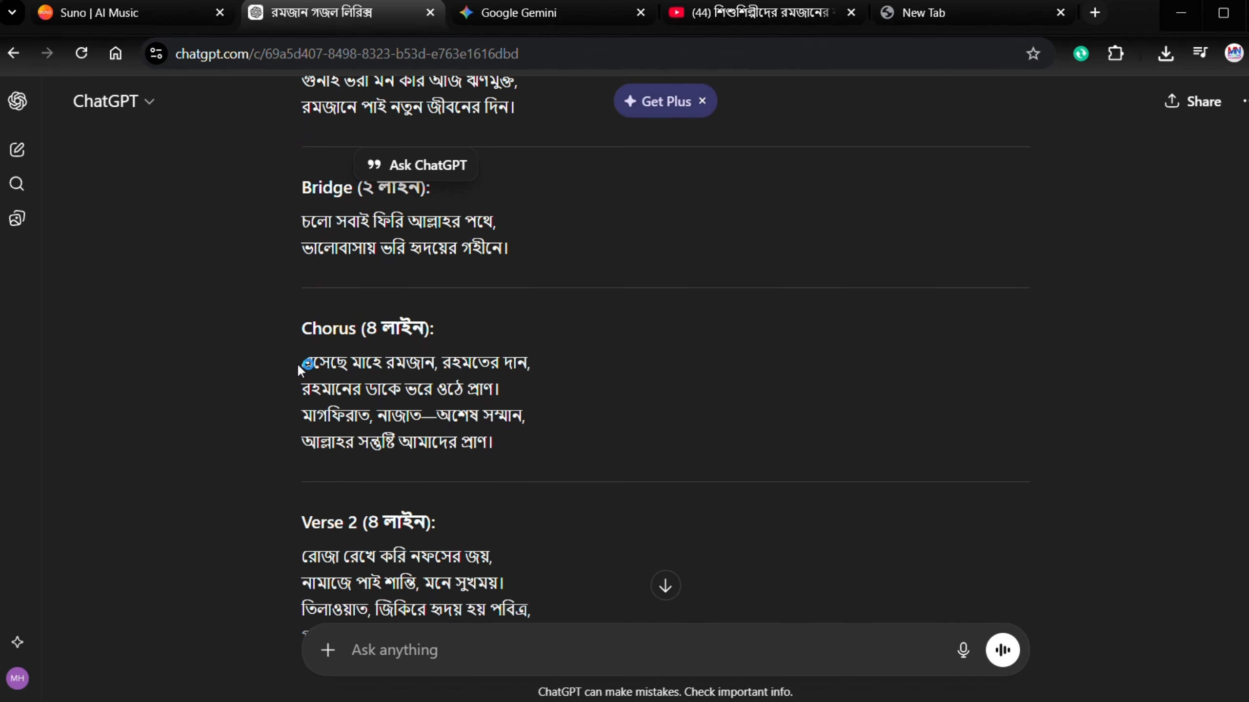
pyautogui.moveTo(296, 363); pyautogui.dragTo(501, 451)
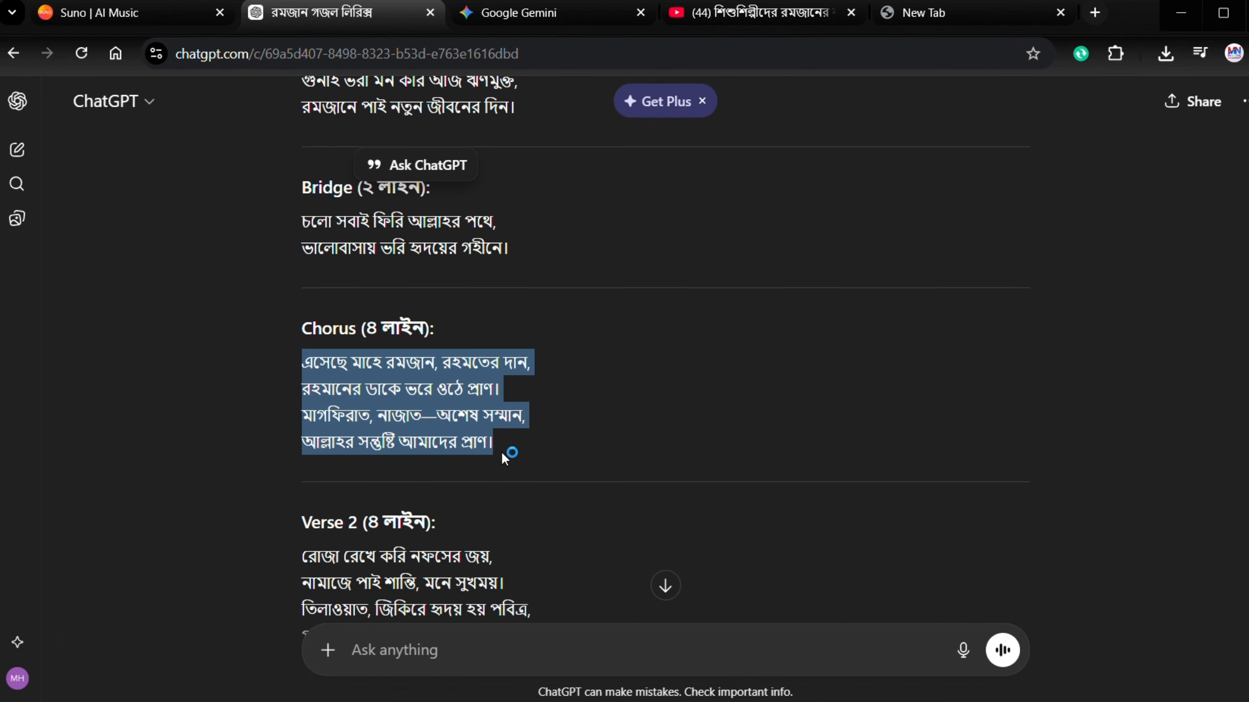
# Go over the rest of ChatGPT's lyrics, from Verse 2 and the second Bridge to the Final Chorus and Outro.
pyautogui.scroll(11, 396, 192)
pyautogui.scroll(-18, 396, 203)
pyautogui.scroll(2, 396, 203)
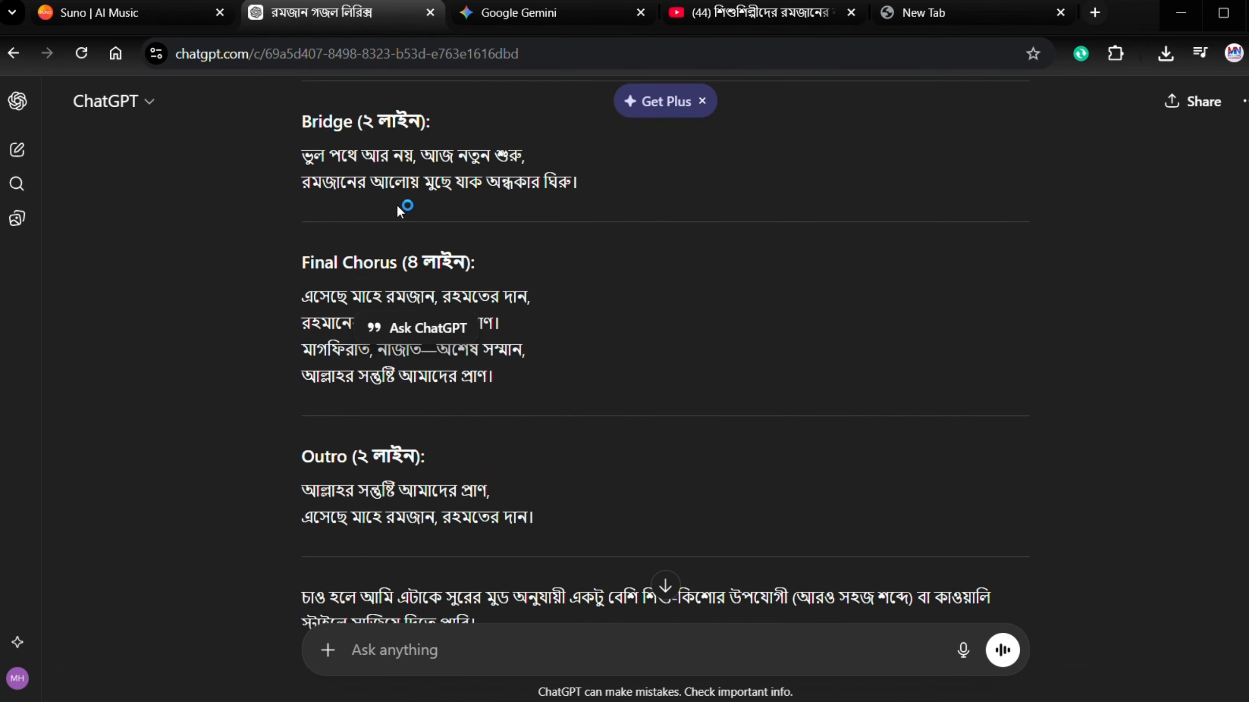
pyautogui.scroll(5, 396, 203)
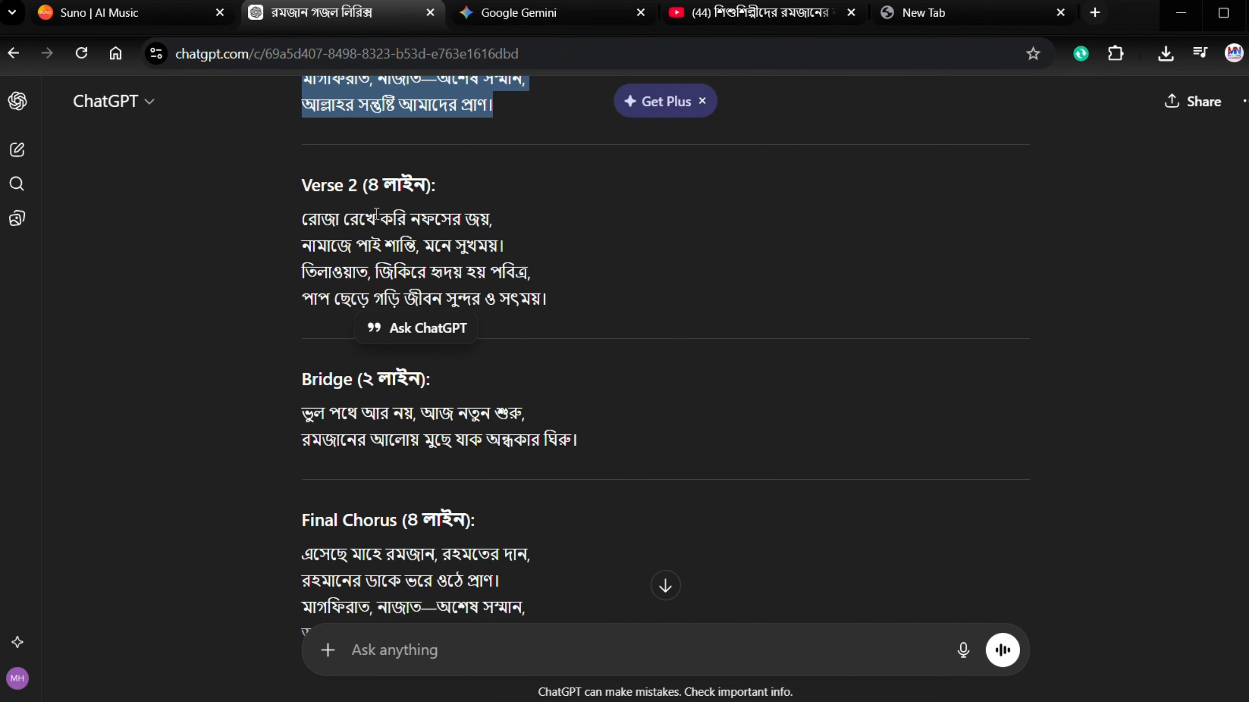
pyautogui.scroll(2, 377, 214)
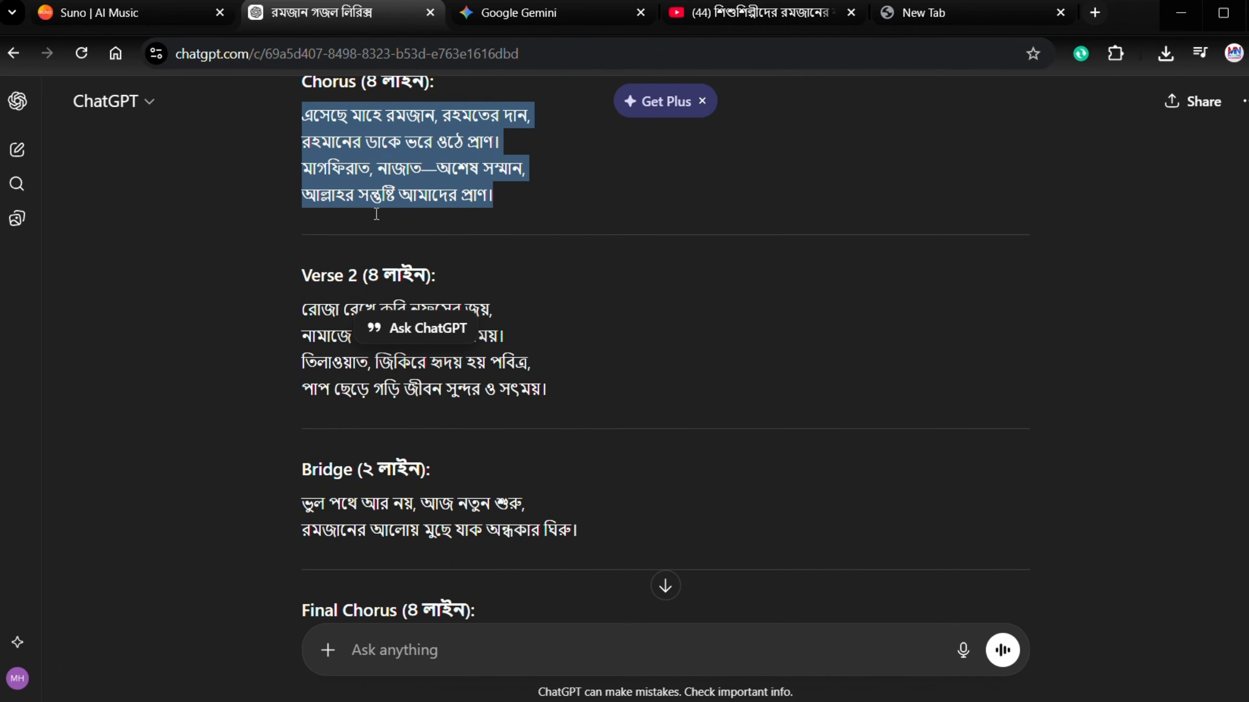
pyautogui.scroll(-2, 376, 215)
pyautogui.scroll(-1, 382, 325)
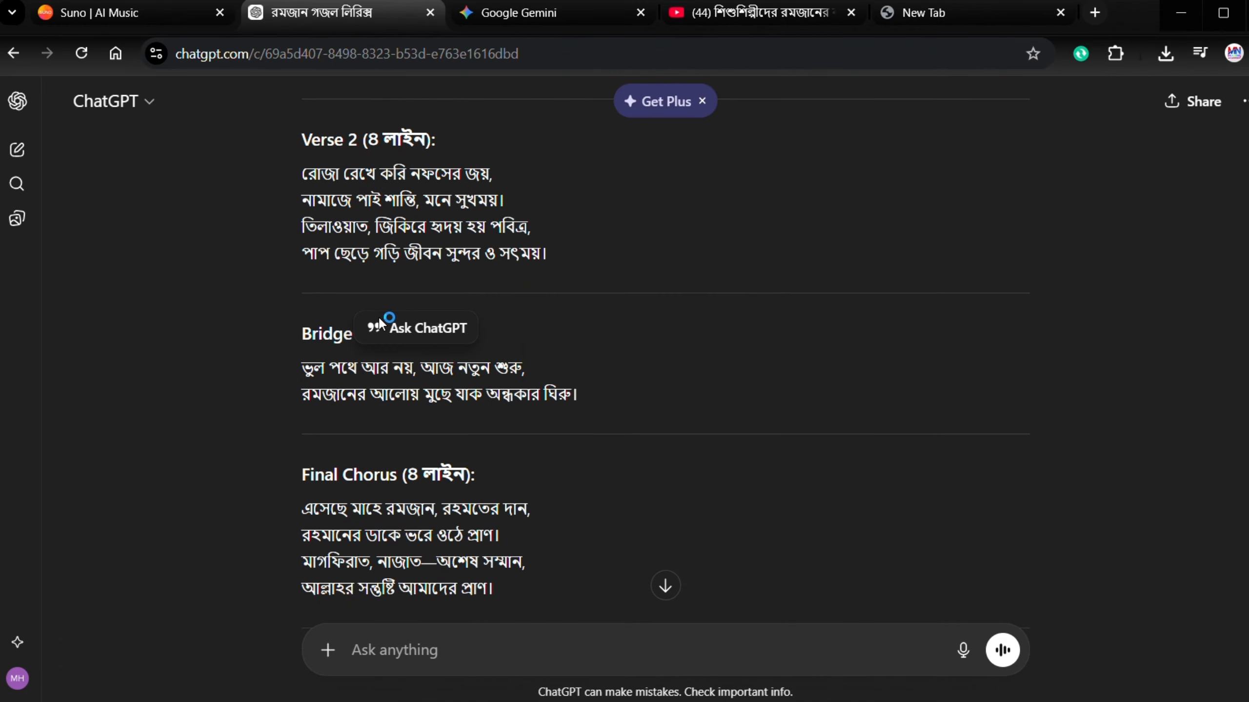
pyautogui.scroll(3, 383, 325)
pyautogui.click(608, 221)
pyautogui.scroll(2, 440, 252)
pyautogui.scroll(-1, 398, 201)
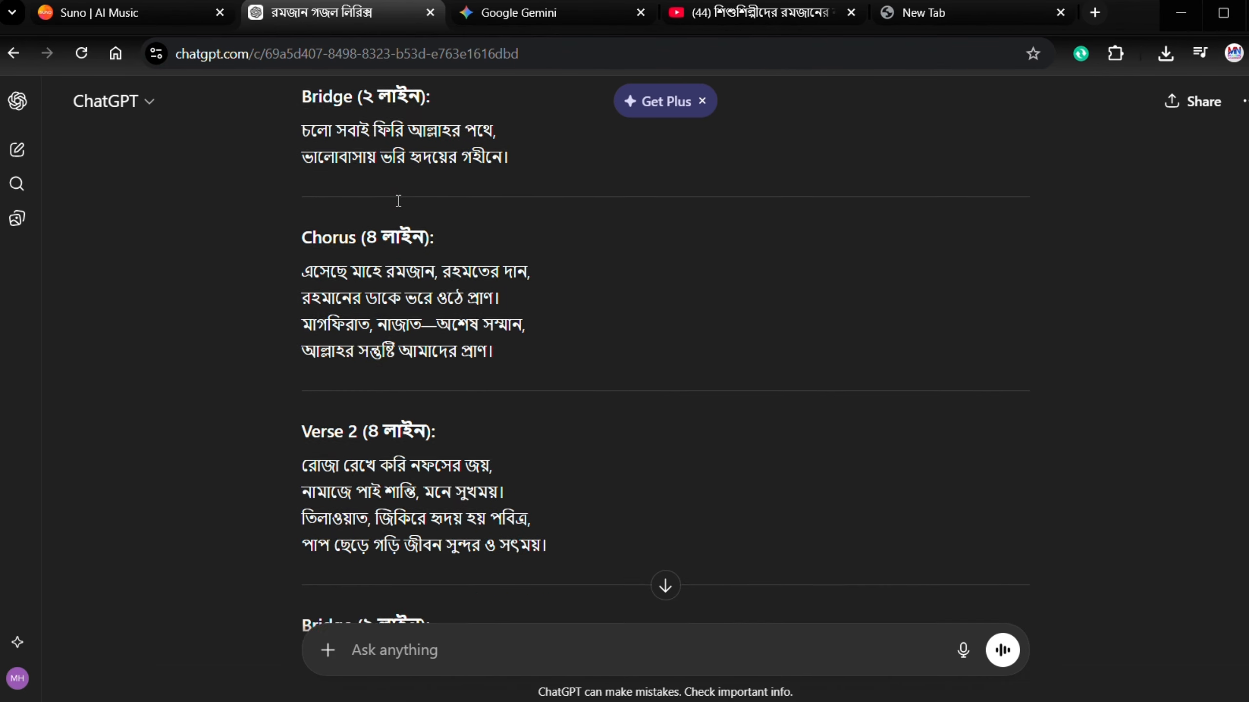
pyautogui.scroll(-4, 398, 201)
# Compare Gemini's ghazal lyrics, from the title to the second Chorus, with the title, Chorus and Verse 1 of ChatGPT's version.
pyautogui.hotkey('ctrl', 'Tab')
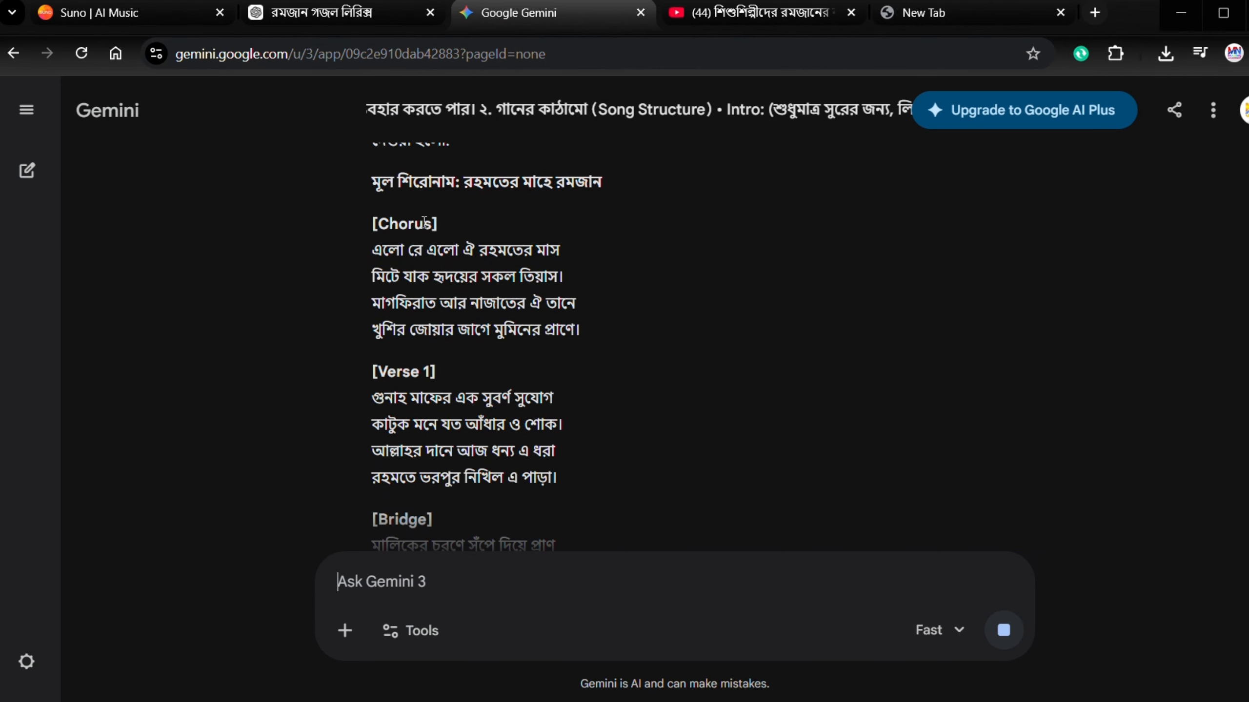
pyautogui.click(331, 10)
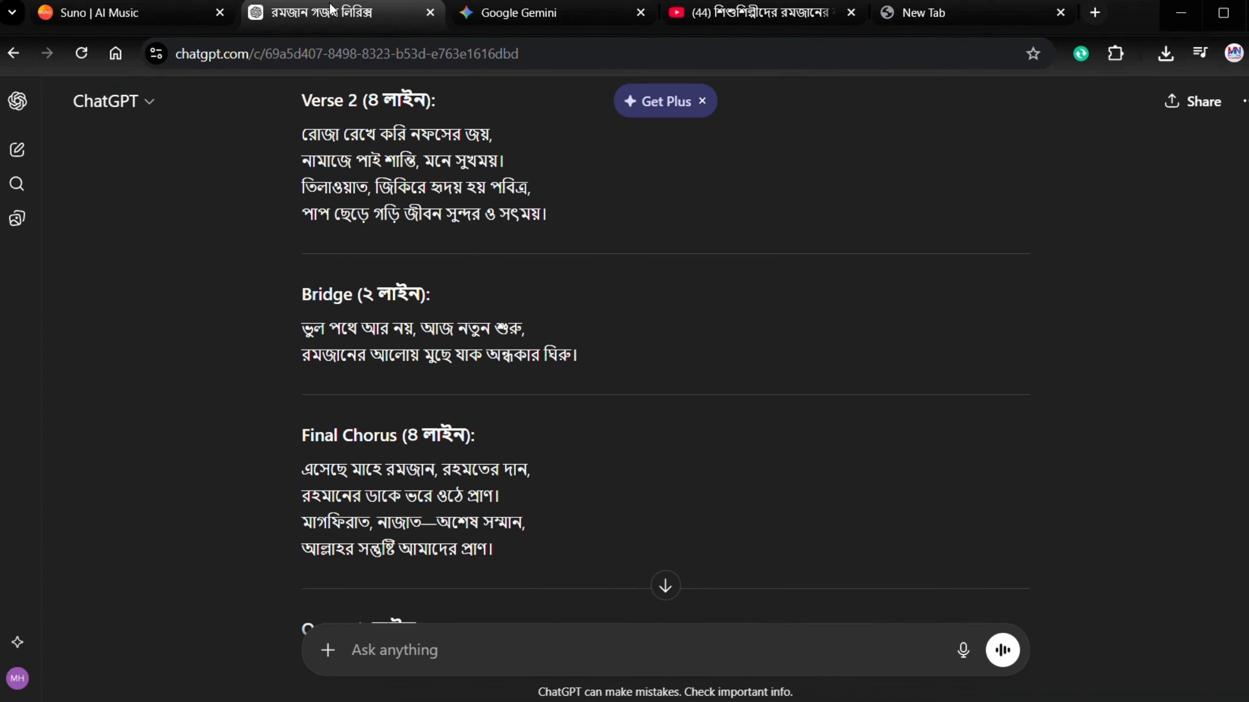
pyautogui.click(517, 12)
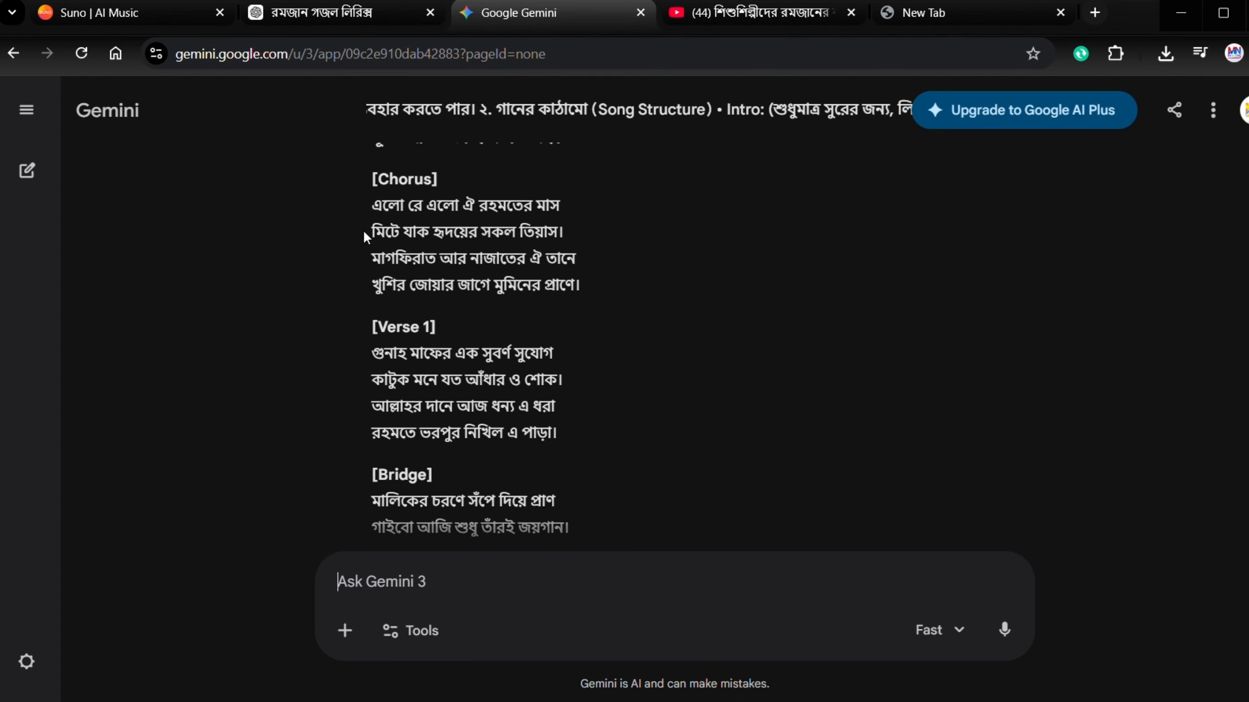
pyautogui.scroll(1, 365, 238)
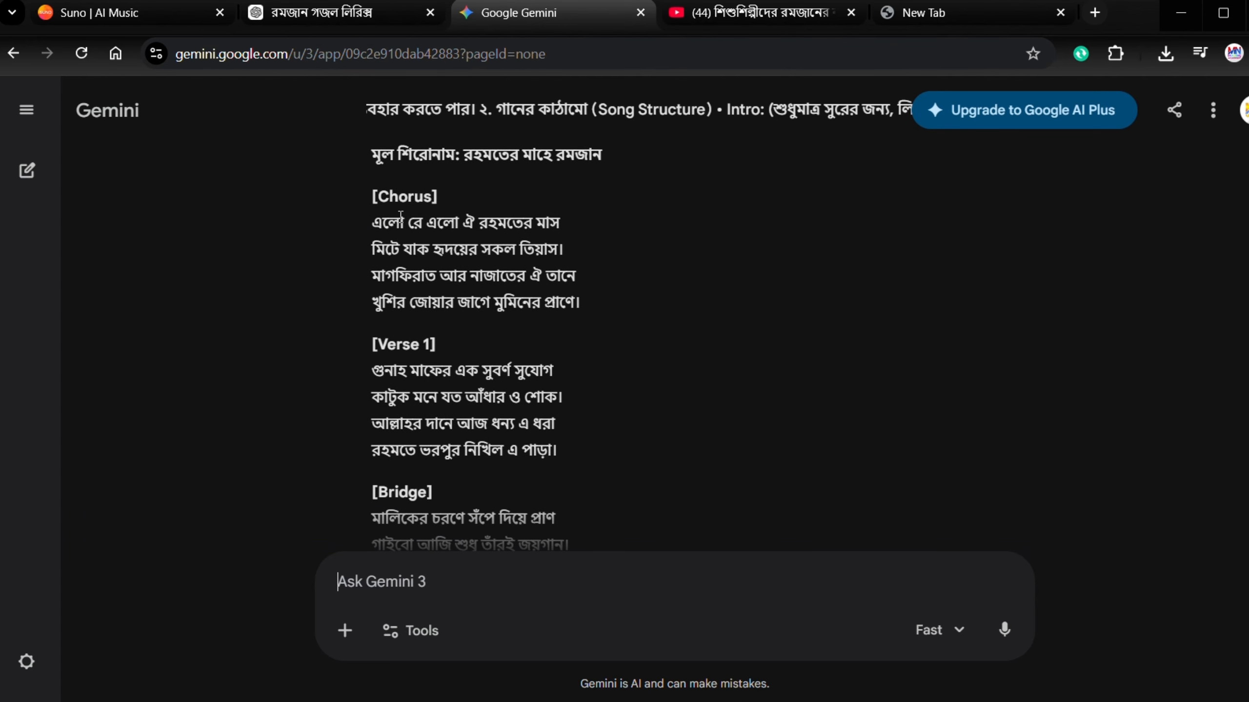
pyautogui.scroll(-4, 400, 217)
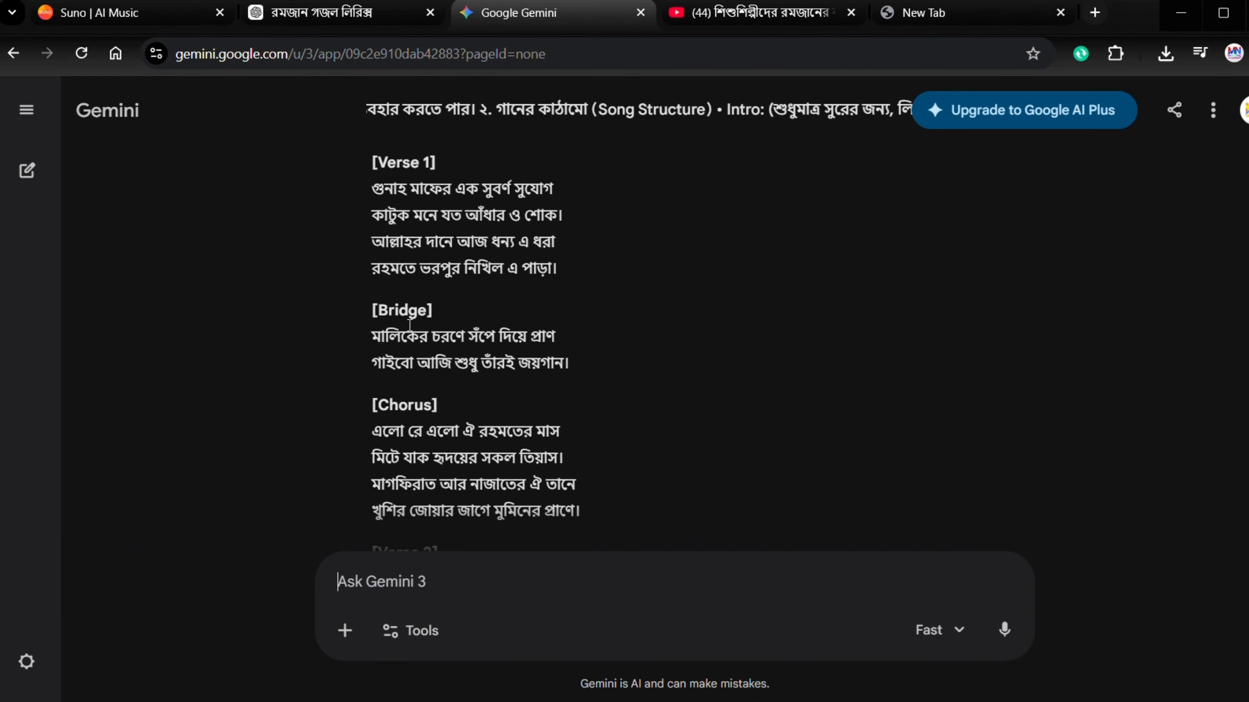
pyautogui.scroll(-2, 410, 325)
pyautogui.scroll(5, 390, 251)
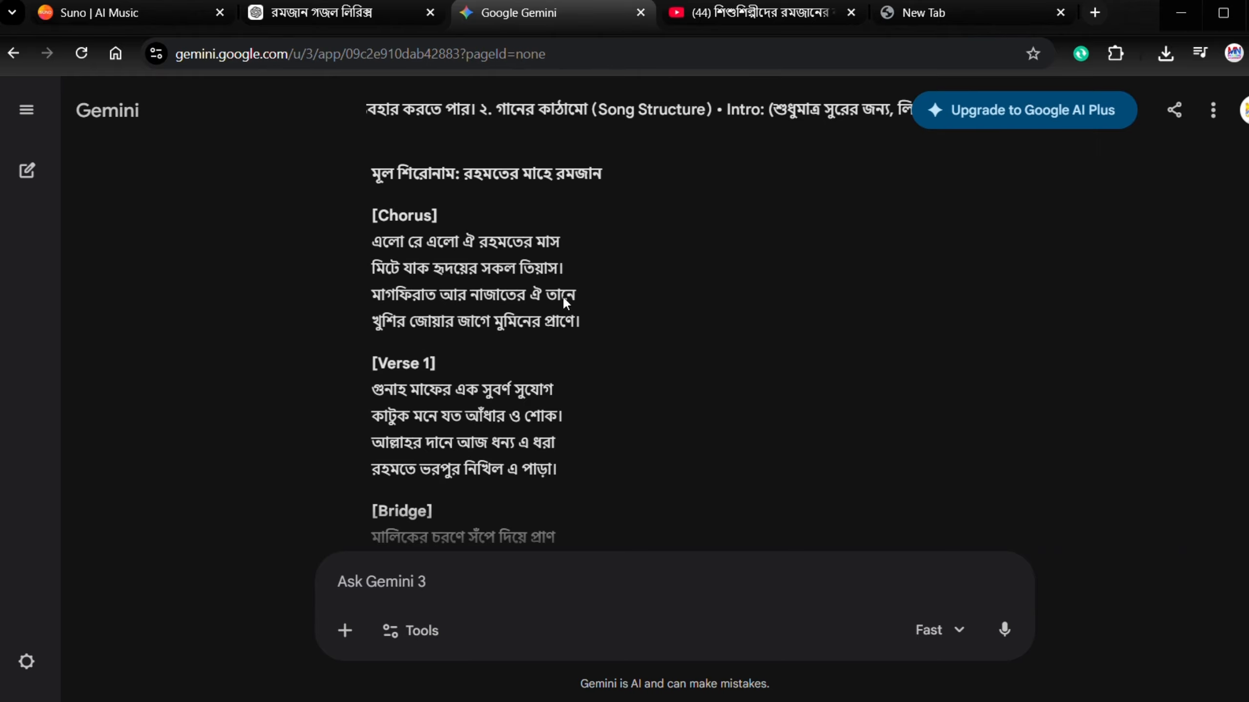
pyautogui.click(320, 13)
pyautogui.scroll(5, 371, 216)
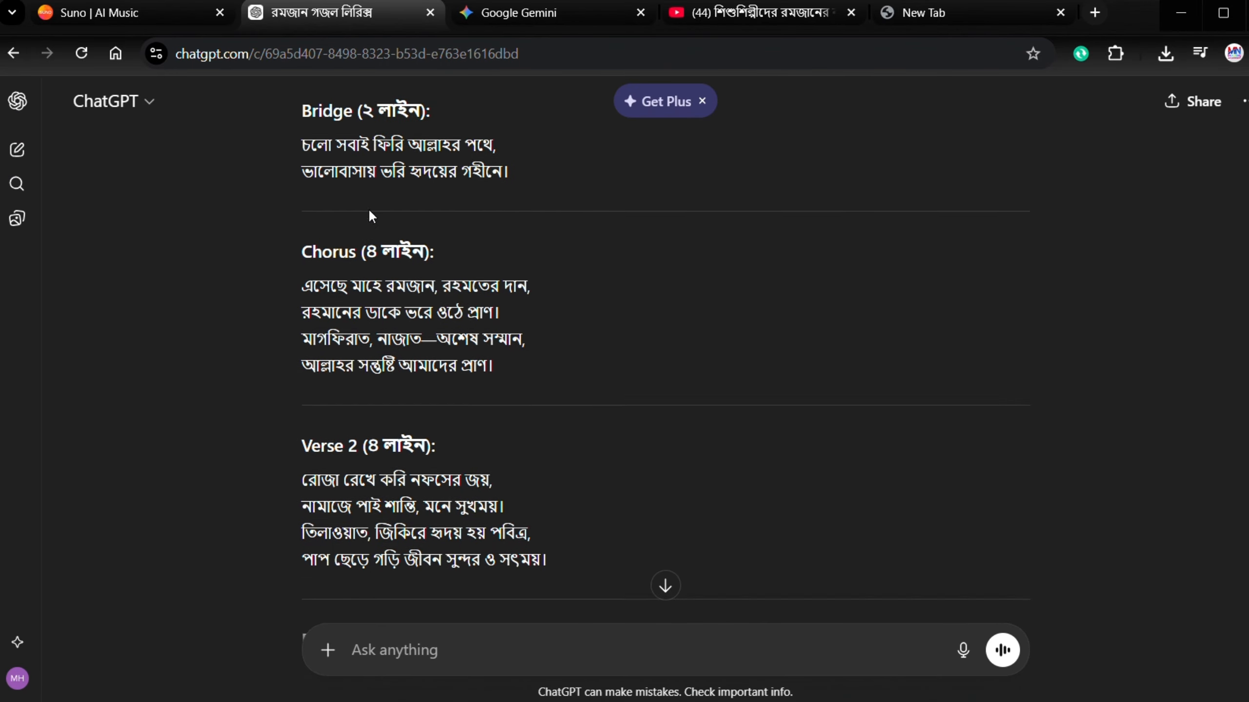
pyautogui.scroll(10, 371, 216)
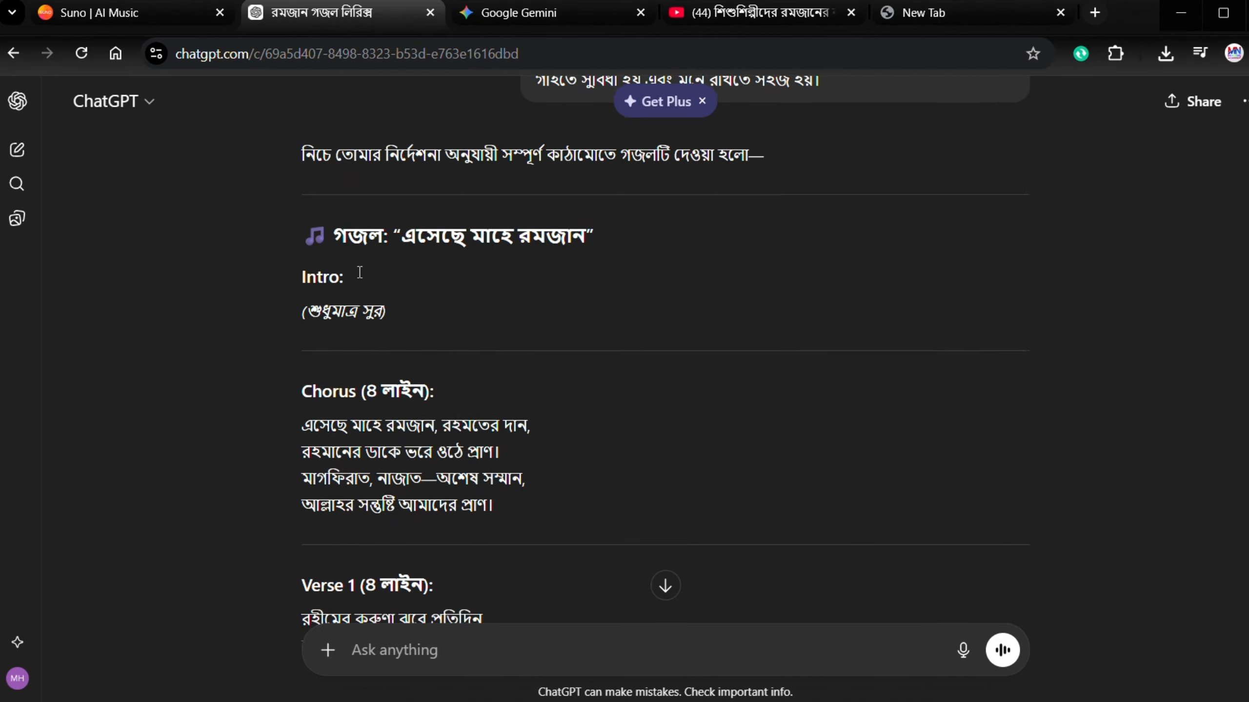
pyautogui.scroll(-3, 359, 272)
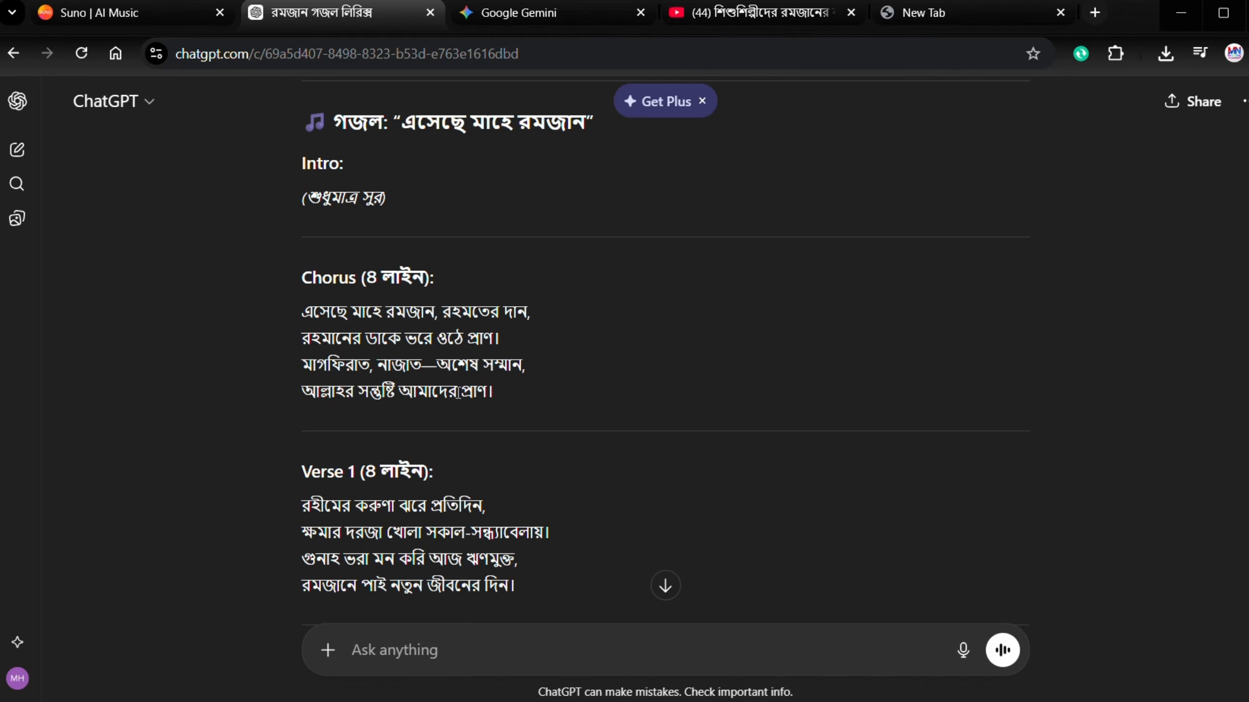
pyautogui.scroll(-1, 465, 378)
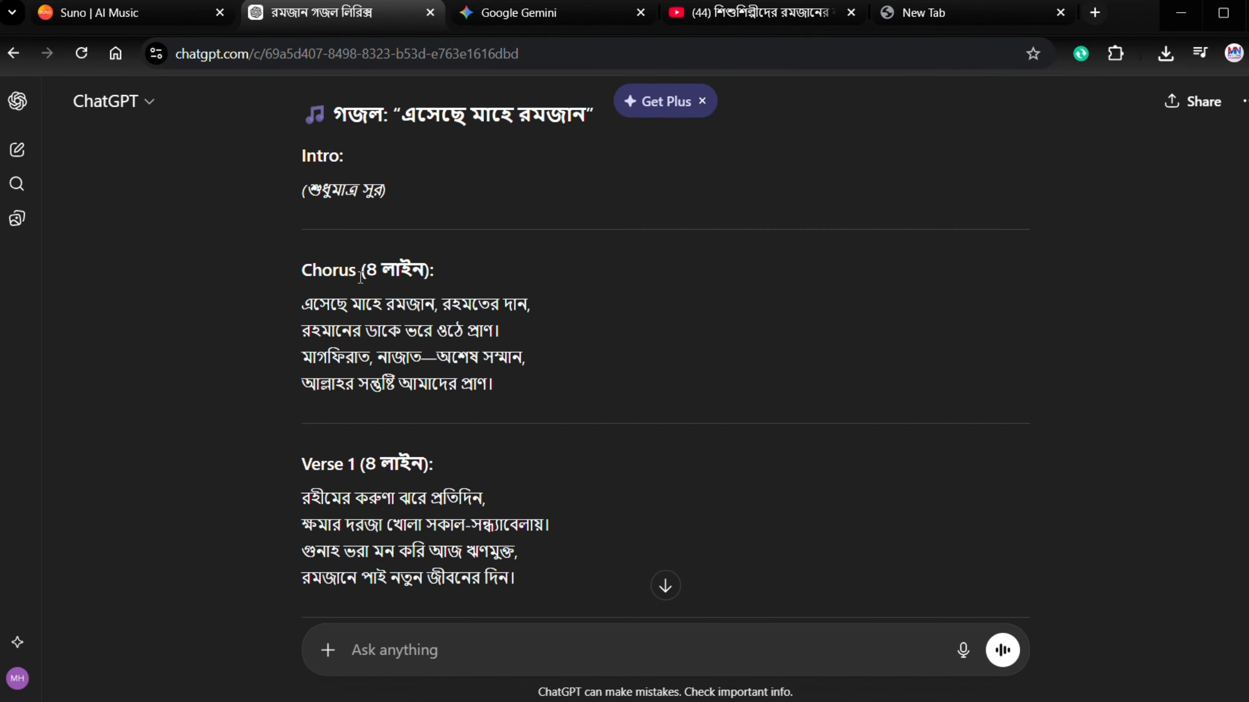
pyautogui.scroll(-1, 298, 321)
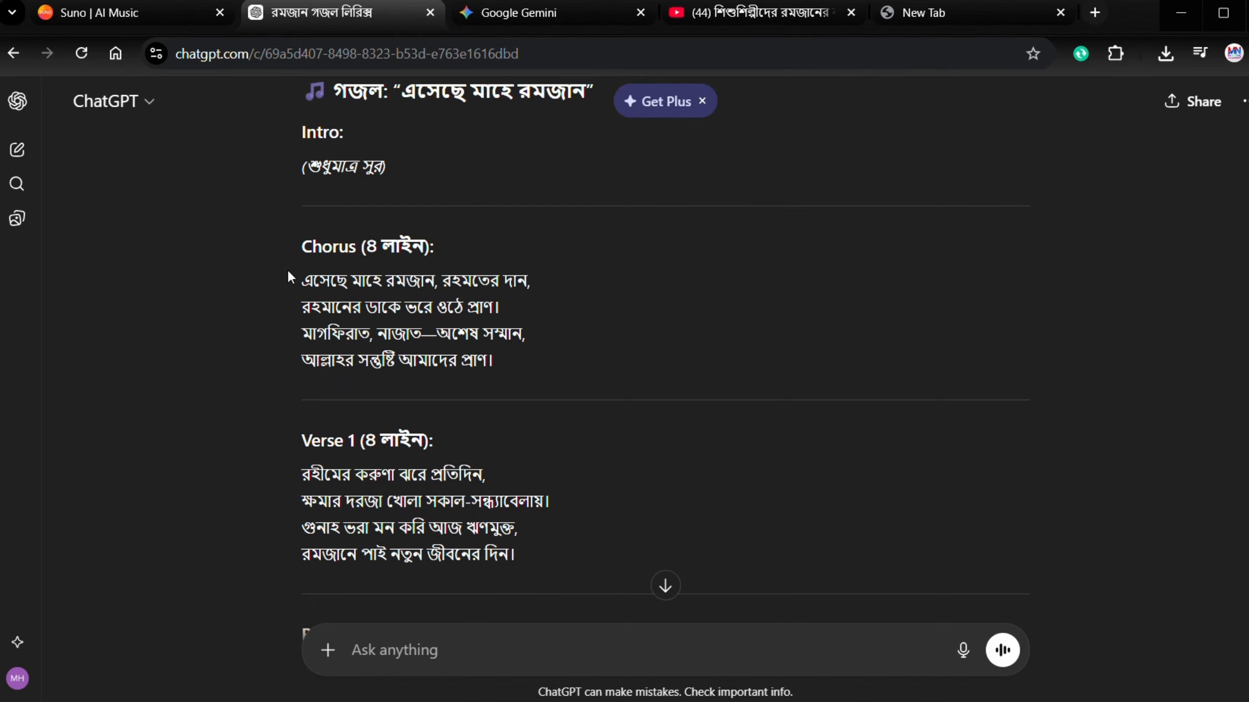
# Copy ChatGPT's ghazal lyrics, starting from the first Chorus, and paste them as the lyrics of the custom song in Suno.
pyautogui.scroll(-3, 289, 273)
pyautogui.moveTo(284, 179); pyautogui.dragTo(538, 280)
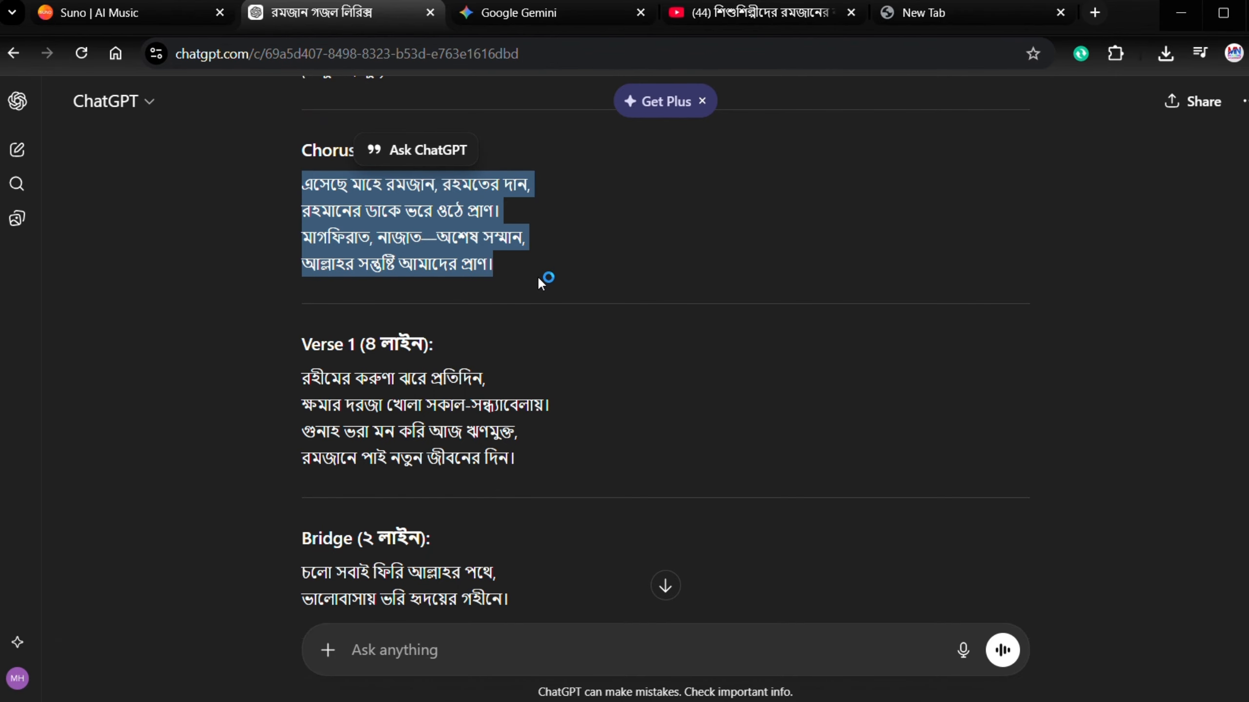
pyautogui.click(415, 150)
pyautogui.scroll(-10, 474, 370)
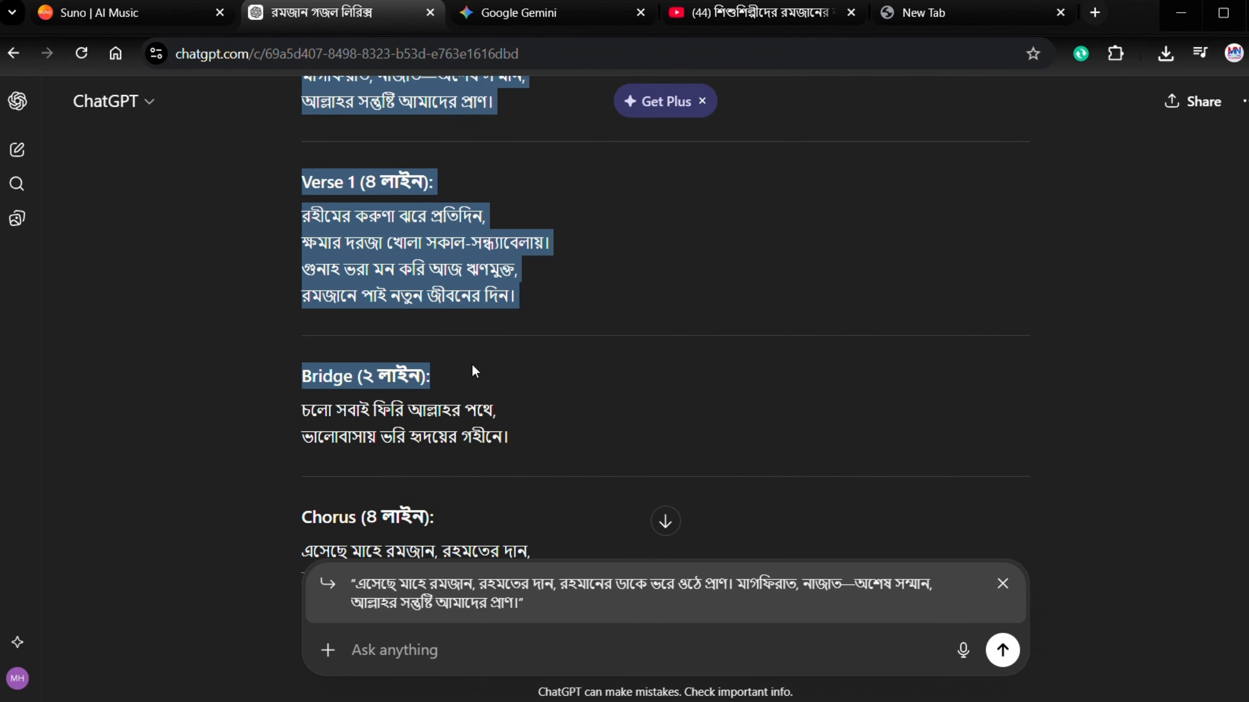
pyautogui.scroll(-8, 498, 411)
pyautogui.moveTo(497, 395)
pyautogui.mouseDown()
pyautogui.moveTo(502, 418)
pyautogui.moveTo(519, 404)
pyautogui.mouseUp()
pyautogui.hotkey('ctrl', 'shift', 'Tab')
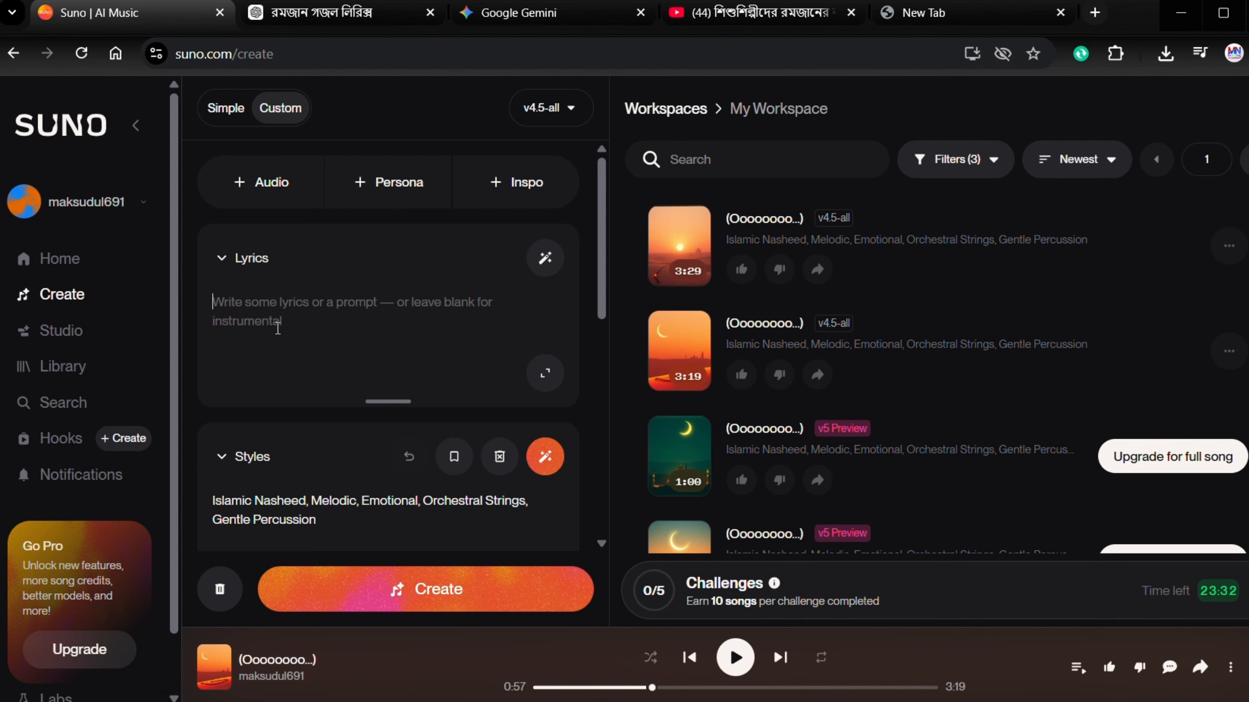
pyautogui.hotkey('ctrl', 'v')
# Copy the whole Suno AI style description section from the OneNote page and send it to ChatGPT in the ghazal lyrics chat.
pyautogui.hotkey('alt', 'Tab')
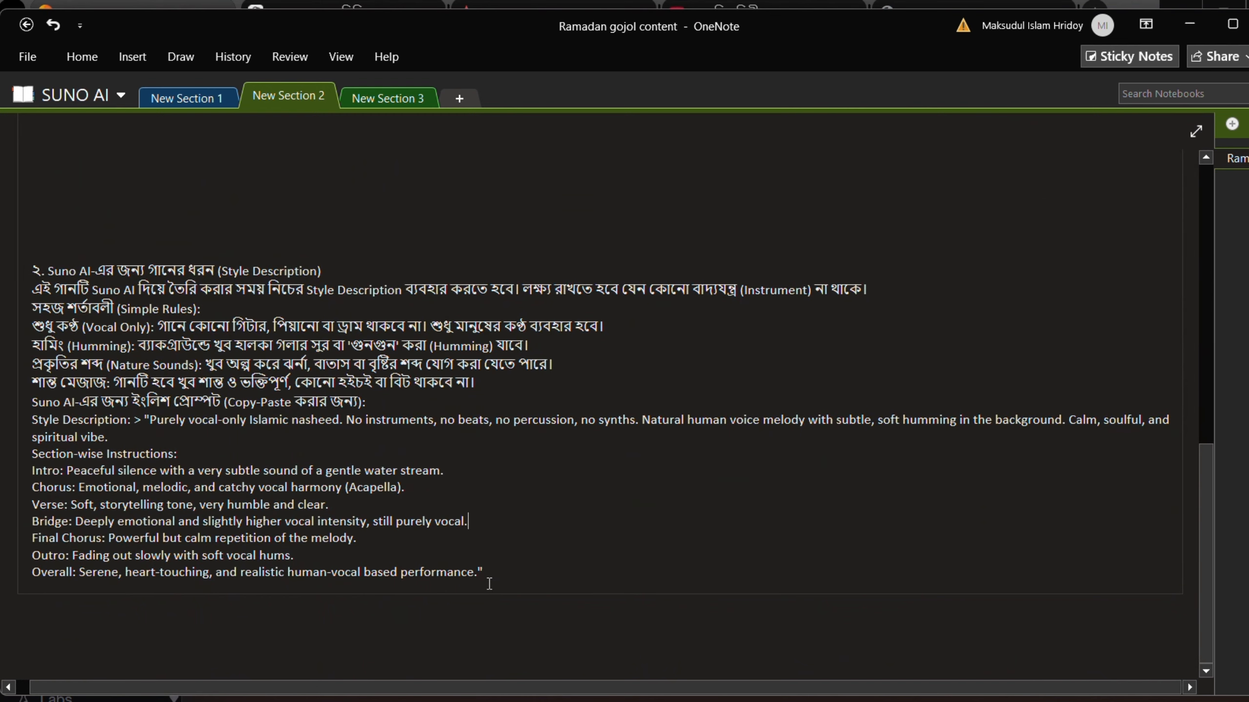
pyautogui.moveTo(489, 583); pyautogui.dragTo(10, 275)
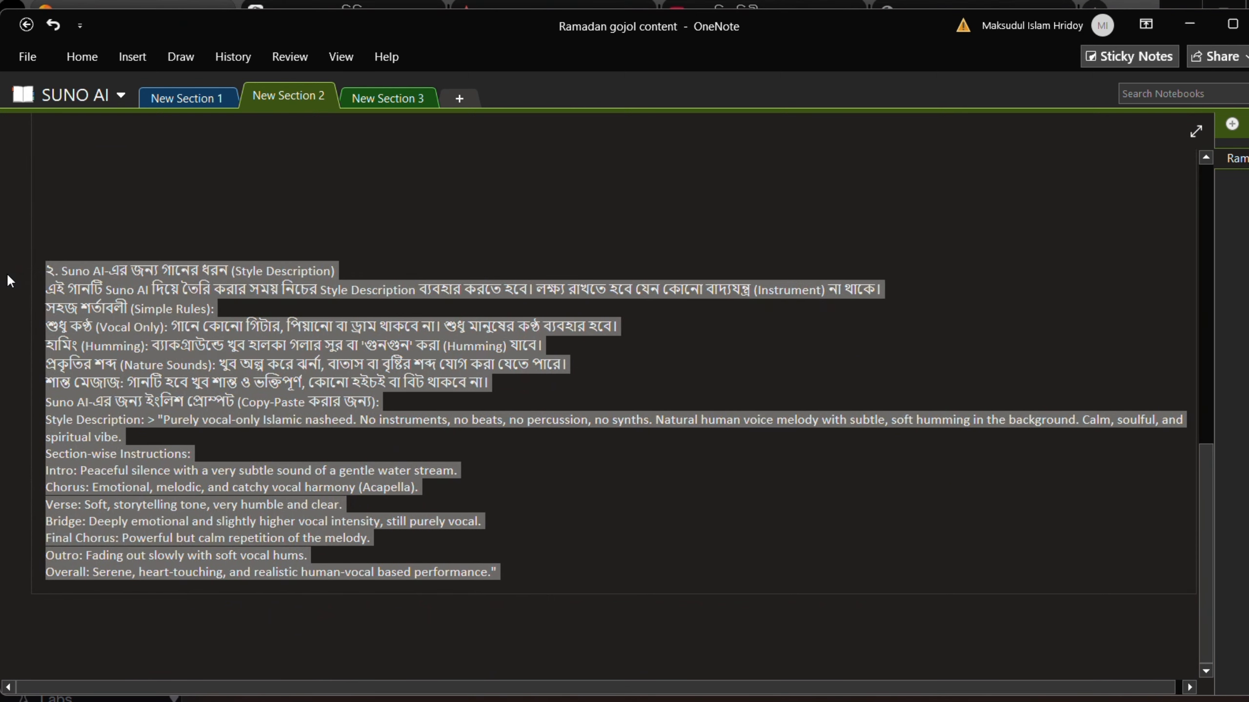
pyautogui.hotkey('ctrl', 'c')
pyautogui.hotkey('alt', 'Tab')
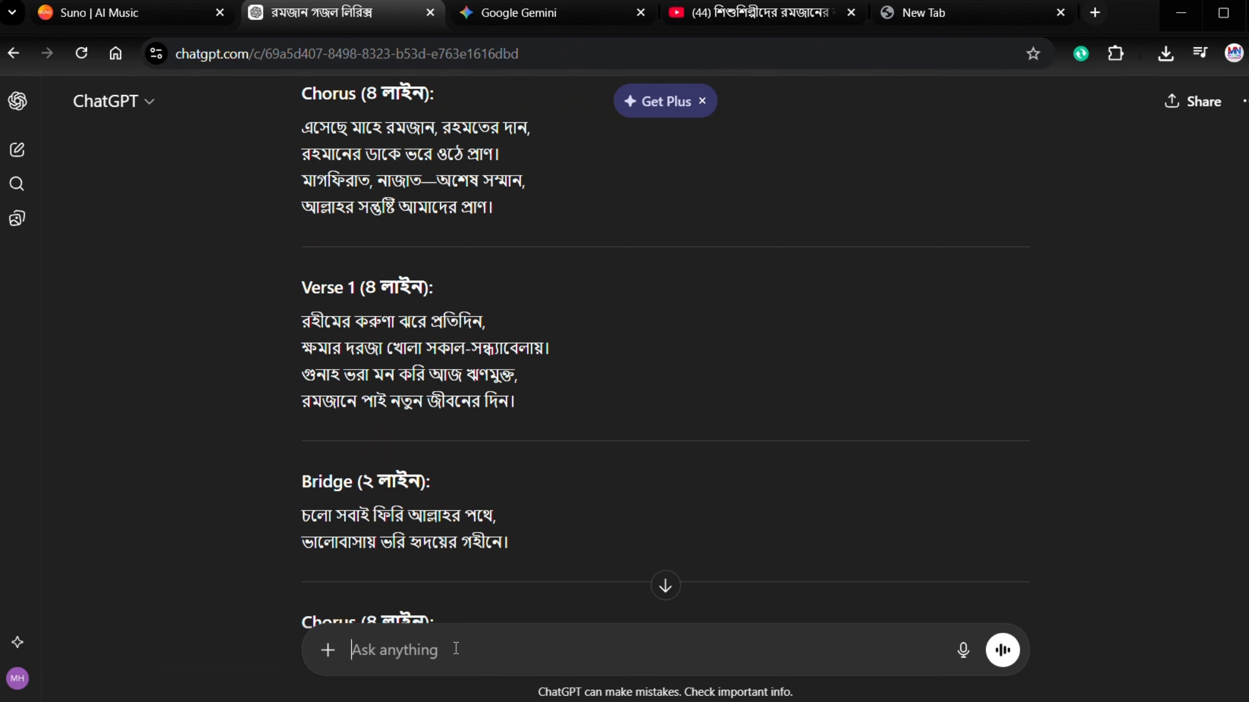
pyautogui.hotkey('ctrl', 'v')
pyautogui.click(1003, 650)
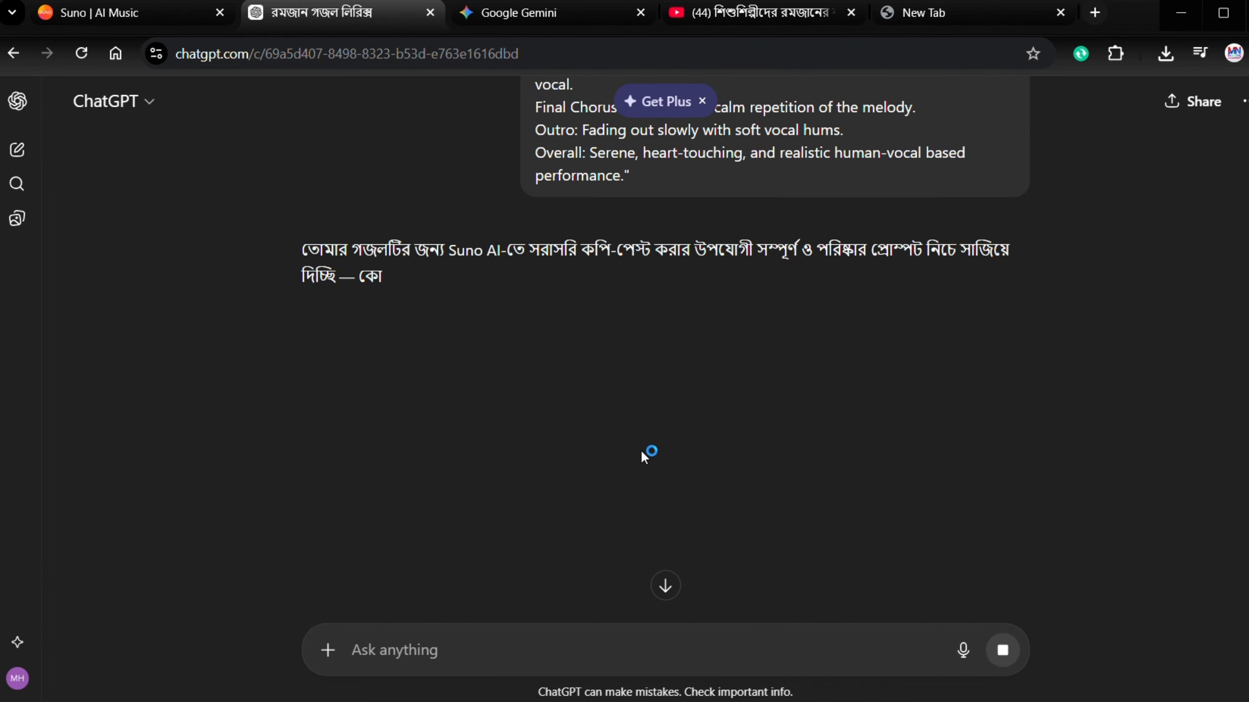
# Copy ChatGPT's "Purely vocal-only Islamic nasheed for children and teens" style description and replace the custom song's Styles text in Suno with it.
pyautogui.scroll(-1, 641, 451)
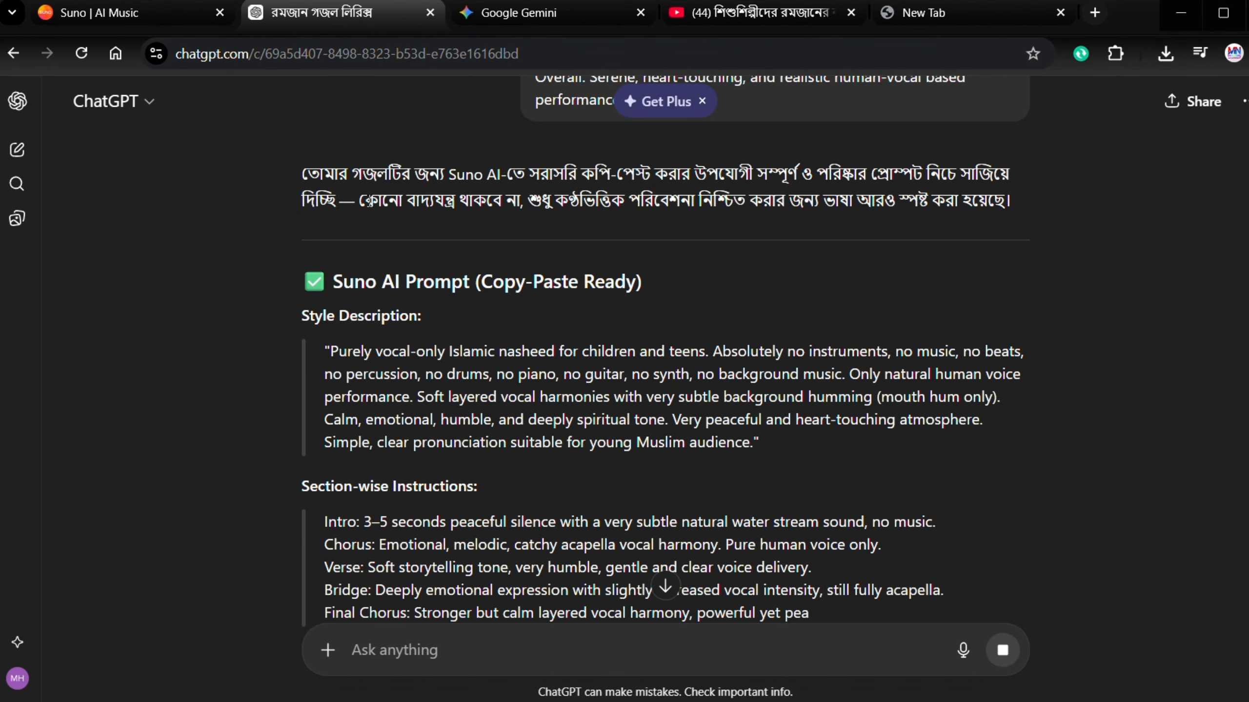
pyautogui.moveTo(360, 201); pyautogui.dragTo(523, 203)
pyautogui.moveTo(330, 149); pyautogui.dragTo(754, 240)
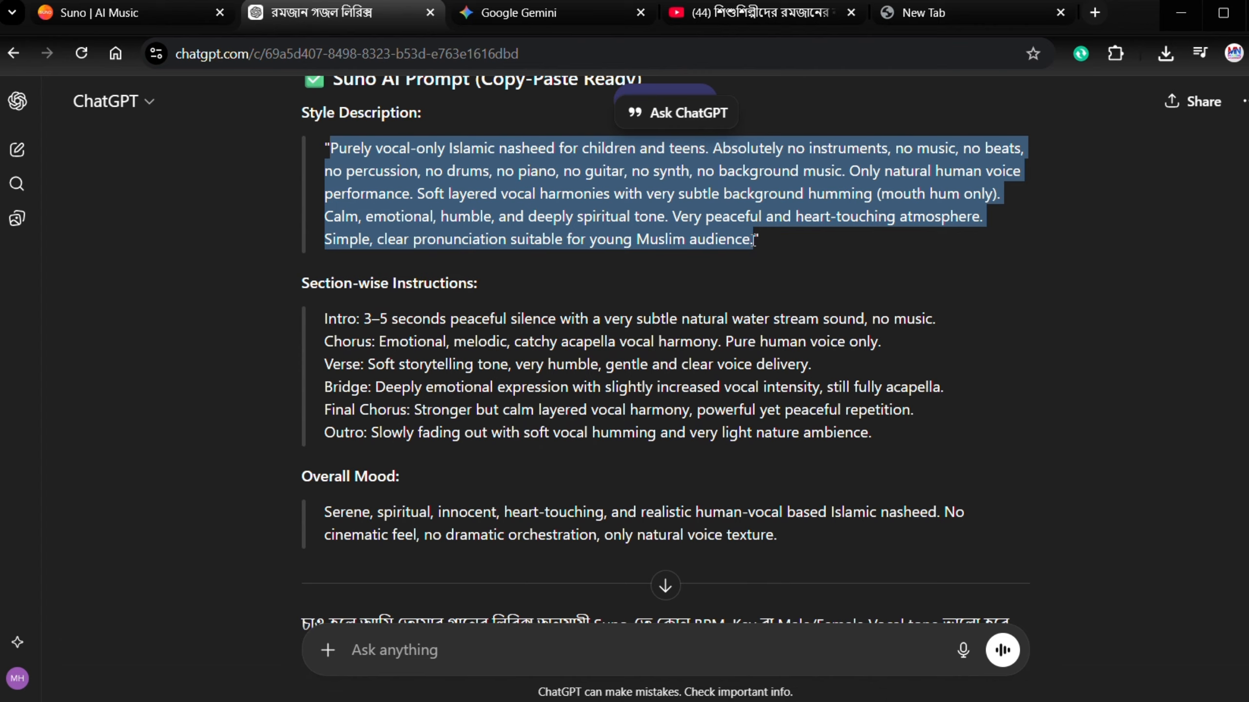
pyautogui.click(201, 6)
pyautogui.moveTo(361, 412); pyautogui.dragTo(198, 385)
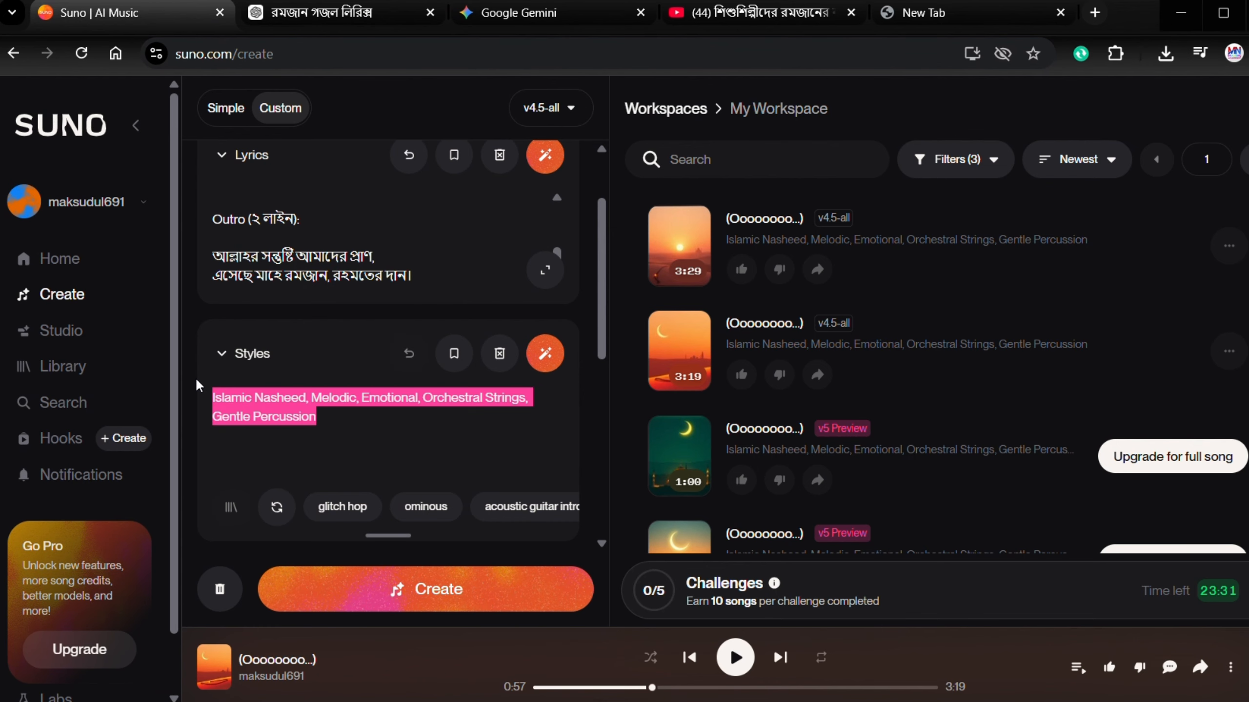
pyautogui.hotkey('ctrl', 'v')
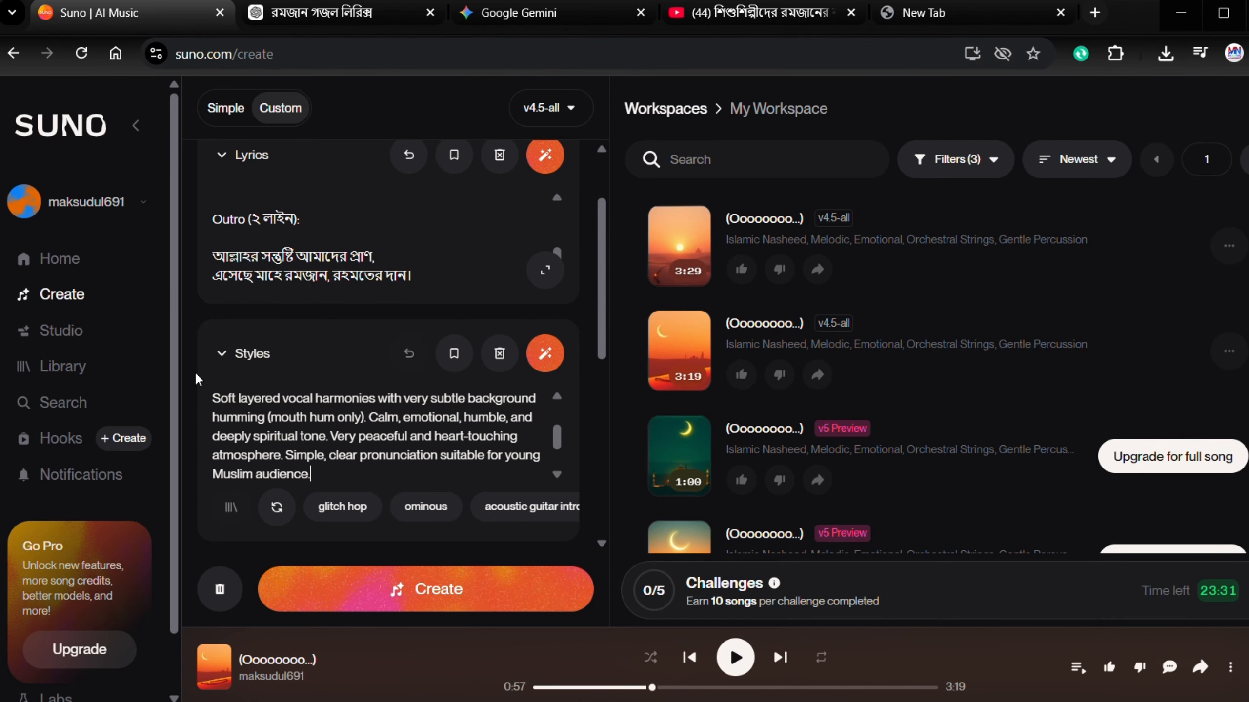
# Check the rest of ChatGPT's prompt and Suno's Advanced Options, and generate the song with the pasted lyrics and styles.
pyautogui.click(349, 15)
pyautogui.scroll(-5, 625, 344)
pyautogui.click(123, 12)
pyautogui.scroll(-6, 334, 384)
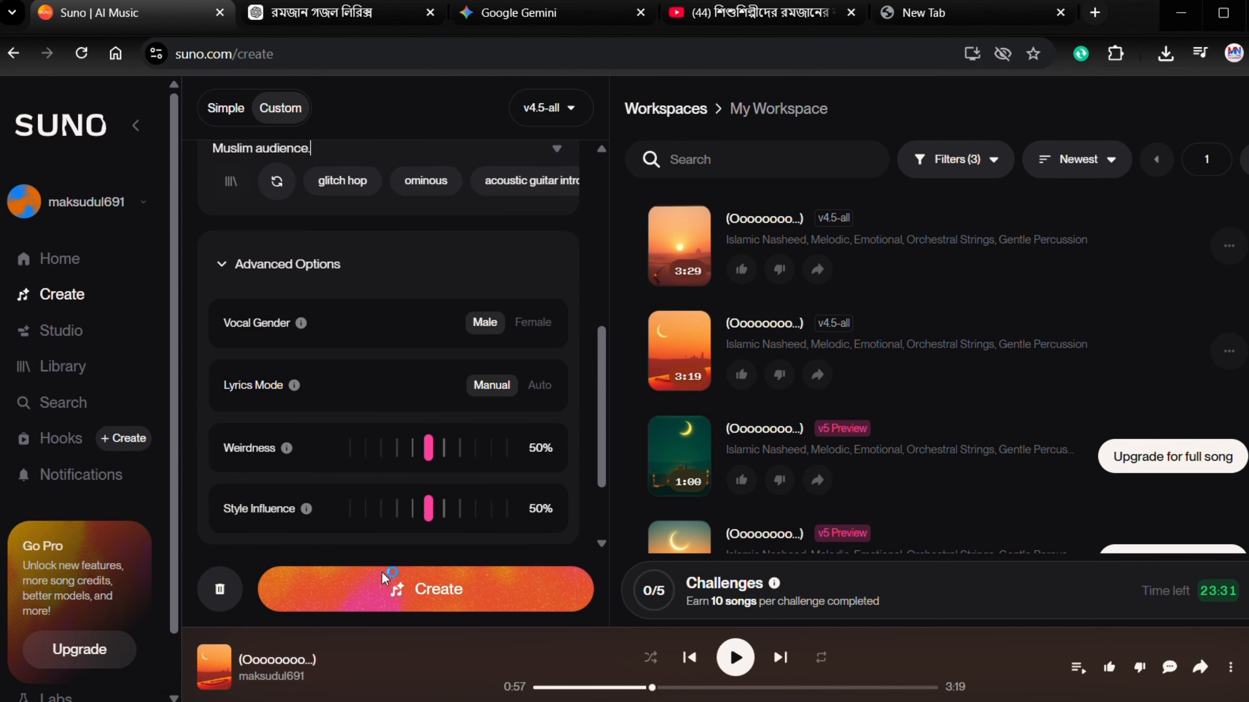
pyautogui.click(382, 578)
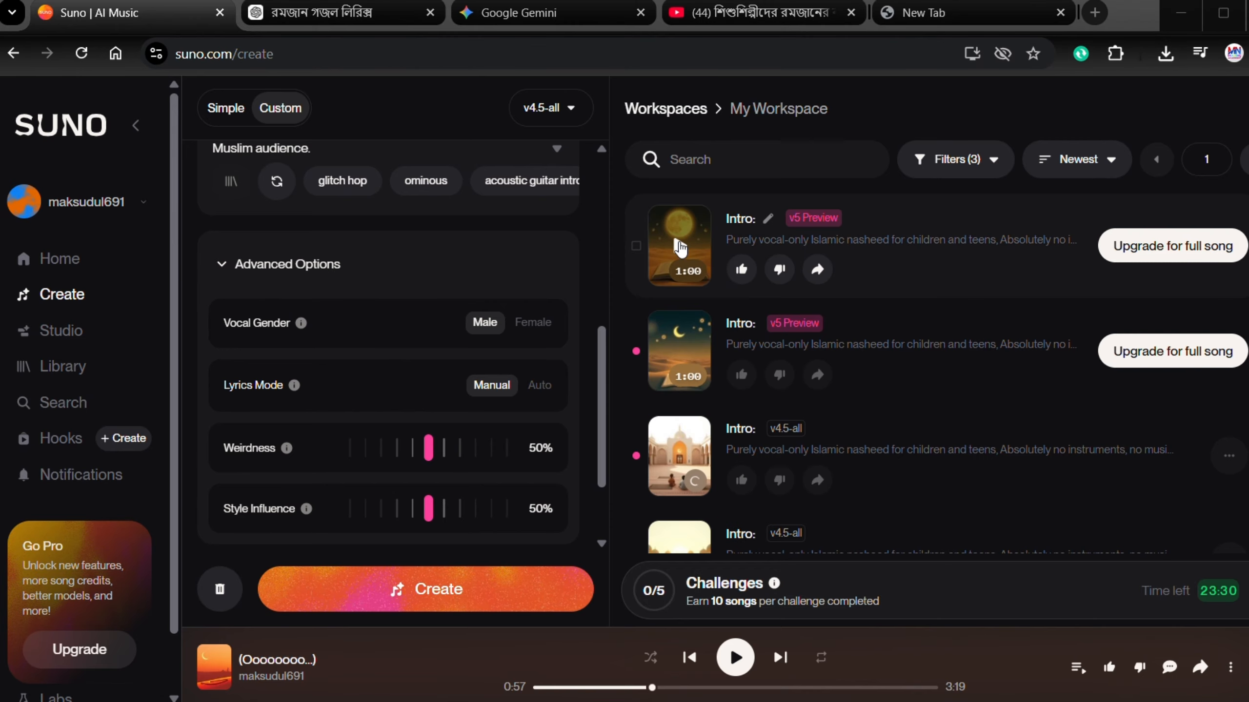
# Look over the newly generated "Intro:" tracks in My Workspace, both the v5 Preview and the v4.5-all versions.
pyautogui.scroll(-1, 703, 413)
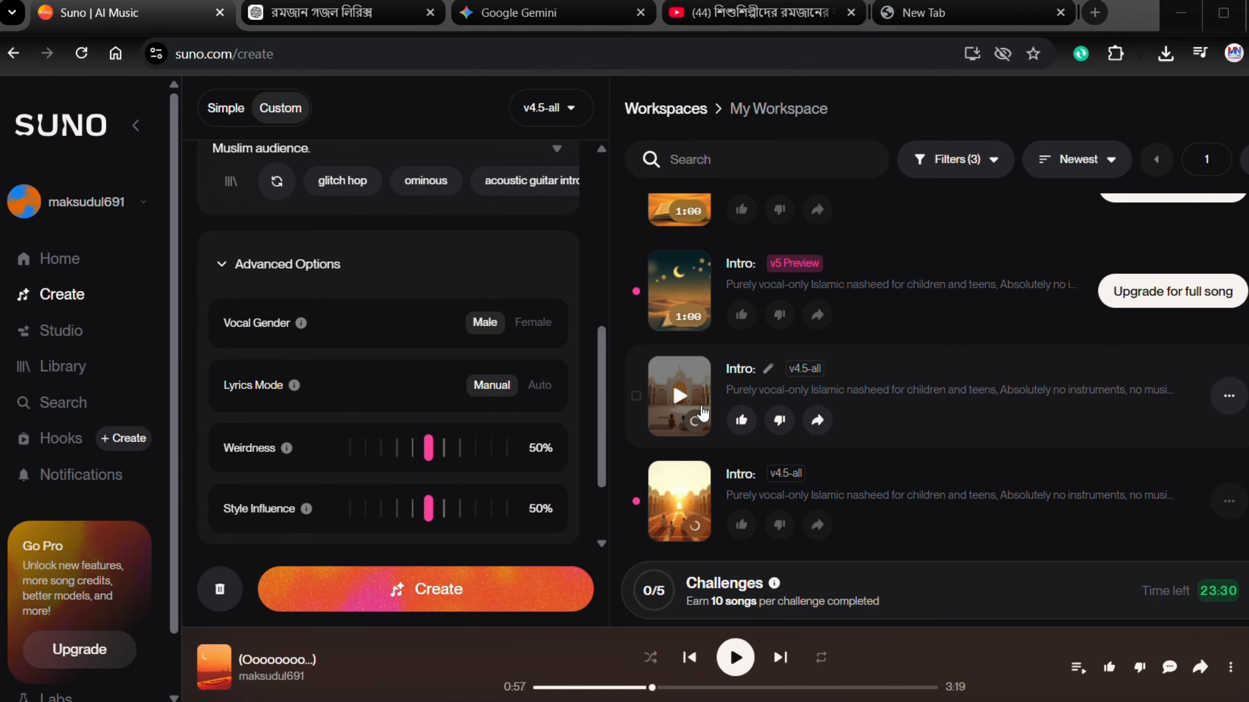
pyautogui.scroll(-1, 703, 413)
pyautogui.scroll(2, 712, 295)
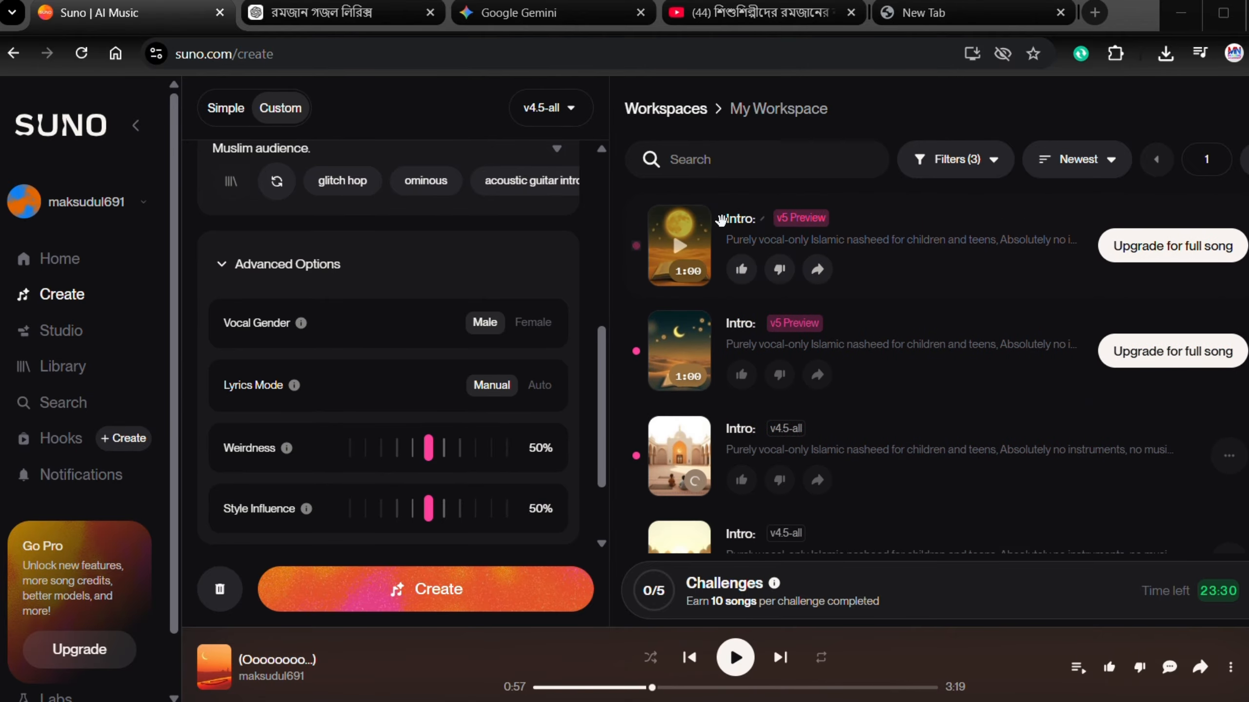
pyautogui.scroll(-2, 679, 275)
pyautogui.scroll(2, 669, 364)
pyautogui.scroll(-1, 667, 453)
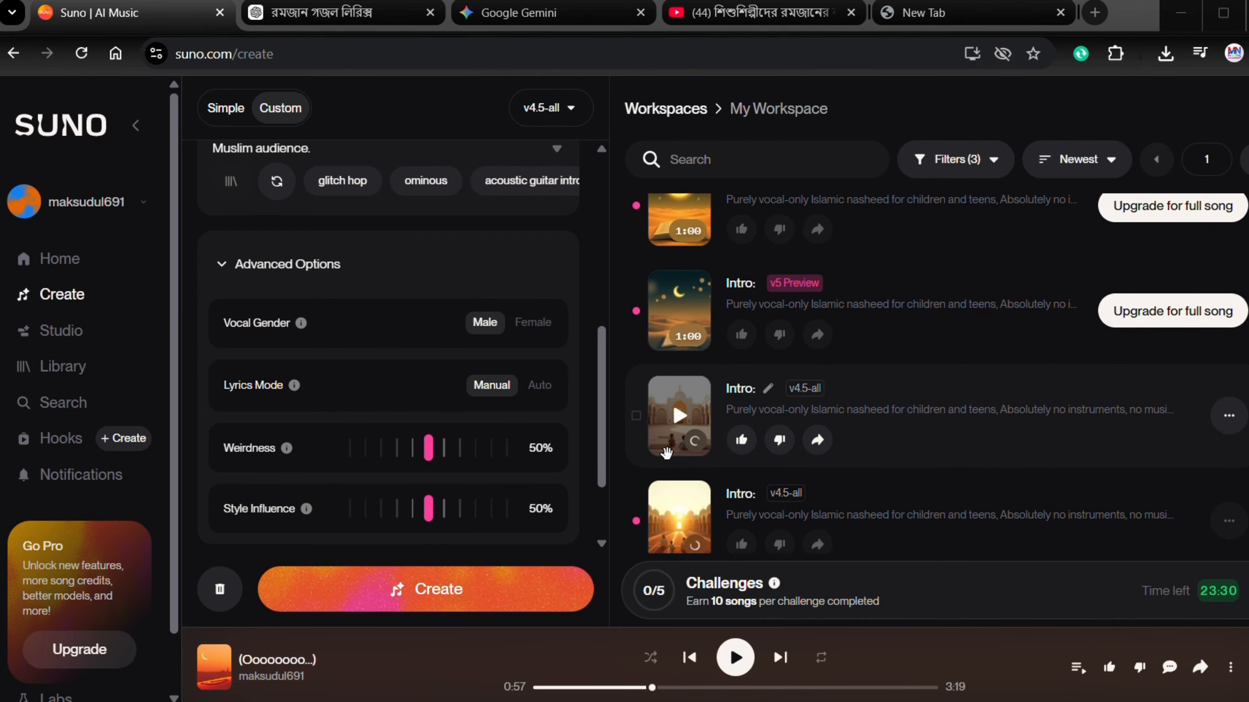
pyautogui.scroll(1, 695, 256)
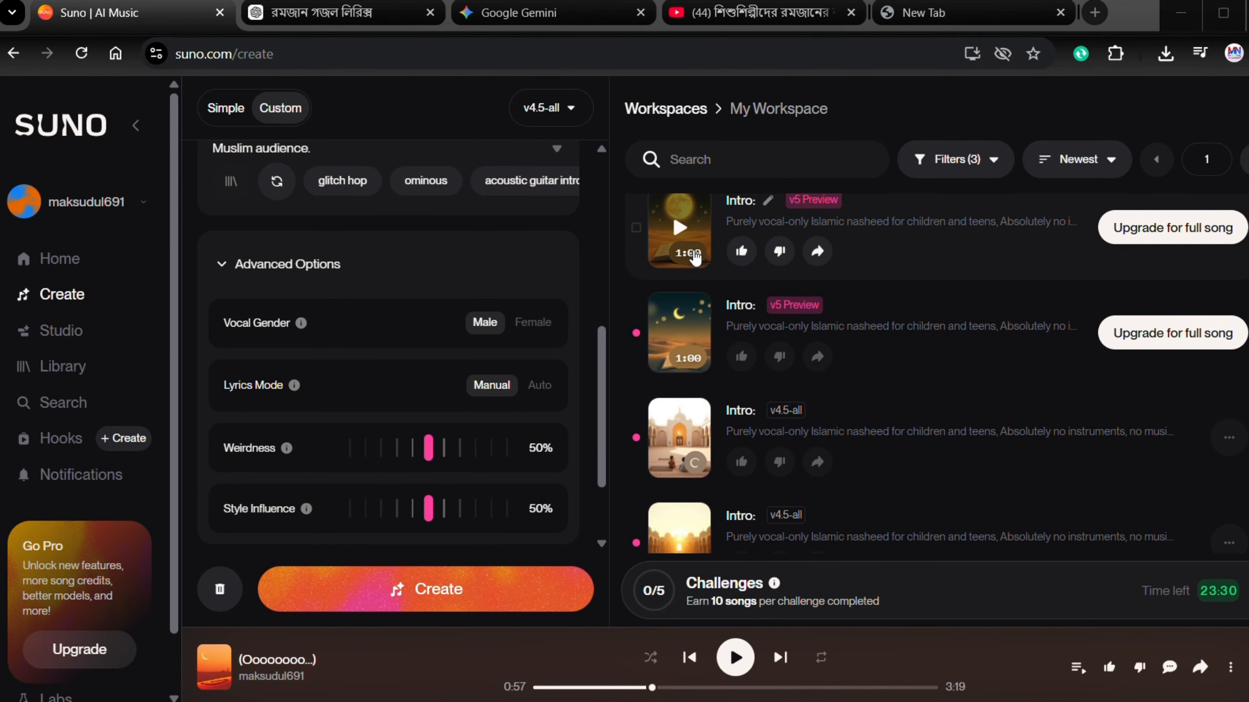
pyautogui.scroll(-1, 688, 266)
pyautogui.scroll(1, 677, 256)
pyautogui.scroll(-2, 677, 295)
pyautogui.scroll(2, 681, 290)
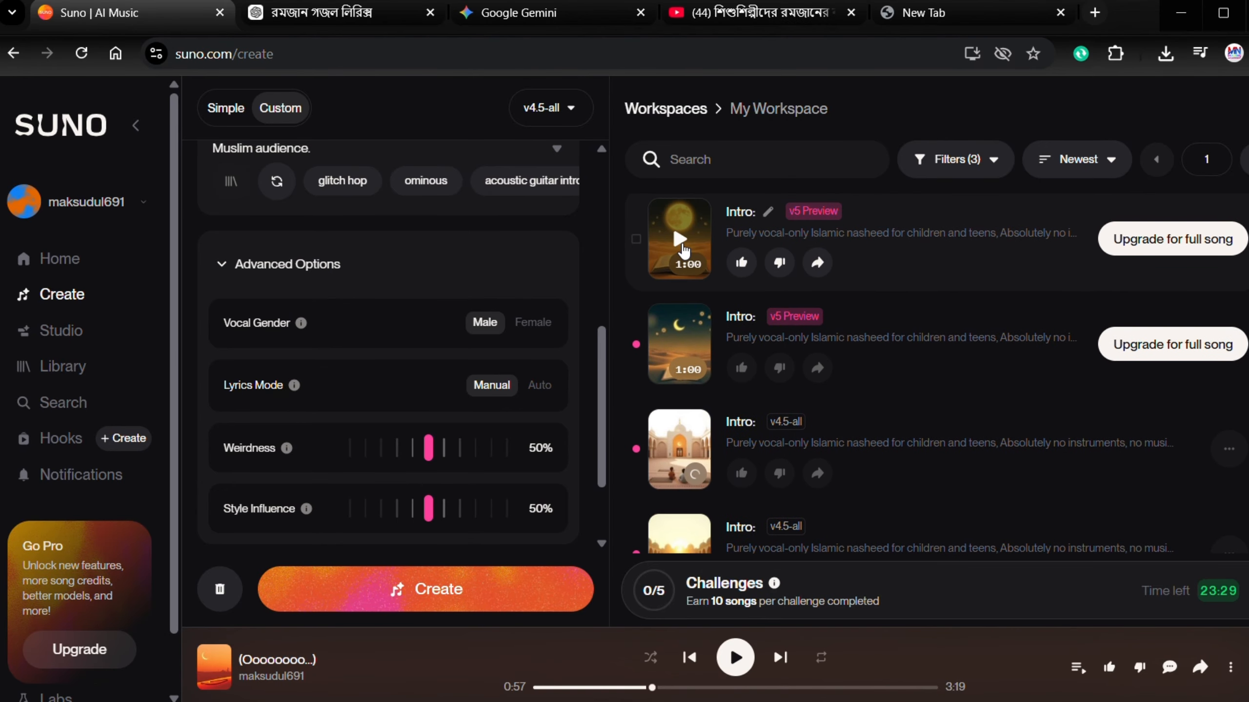
# Play the first "Intro:" v5 Preview track and look through the v4.5-all versions below it.
pyautogui.click(683, 249)
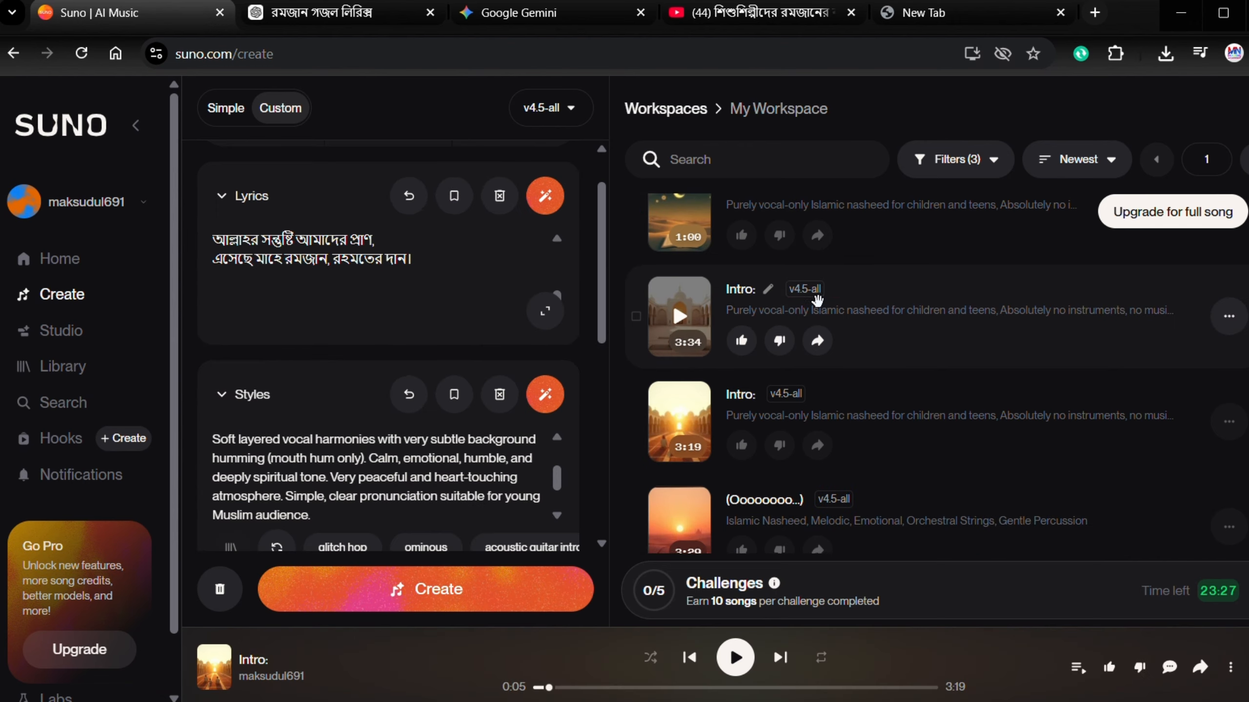
pyautogui.scroll(-1, 1173, 307)
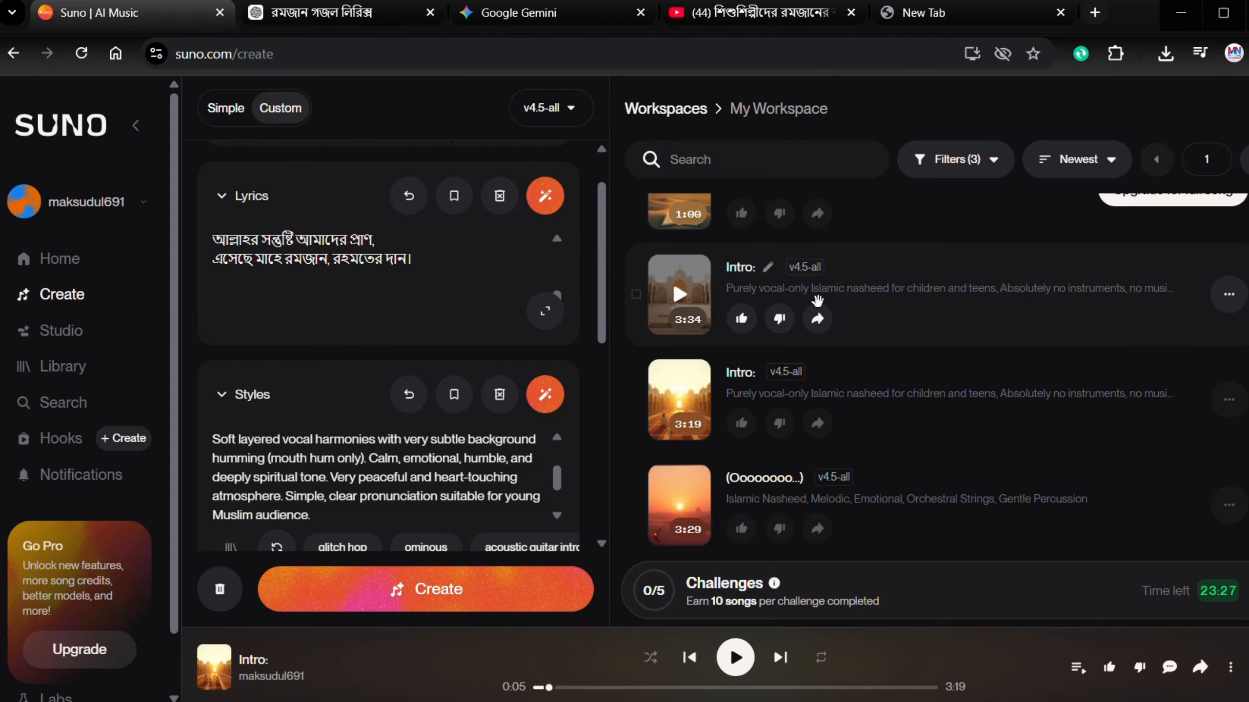
pyautogui.scroll(1, 1218, 314)
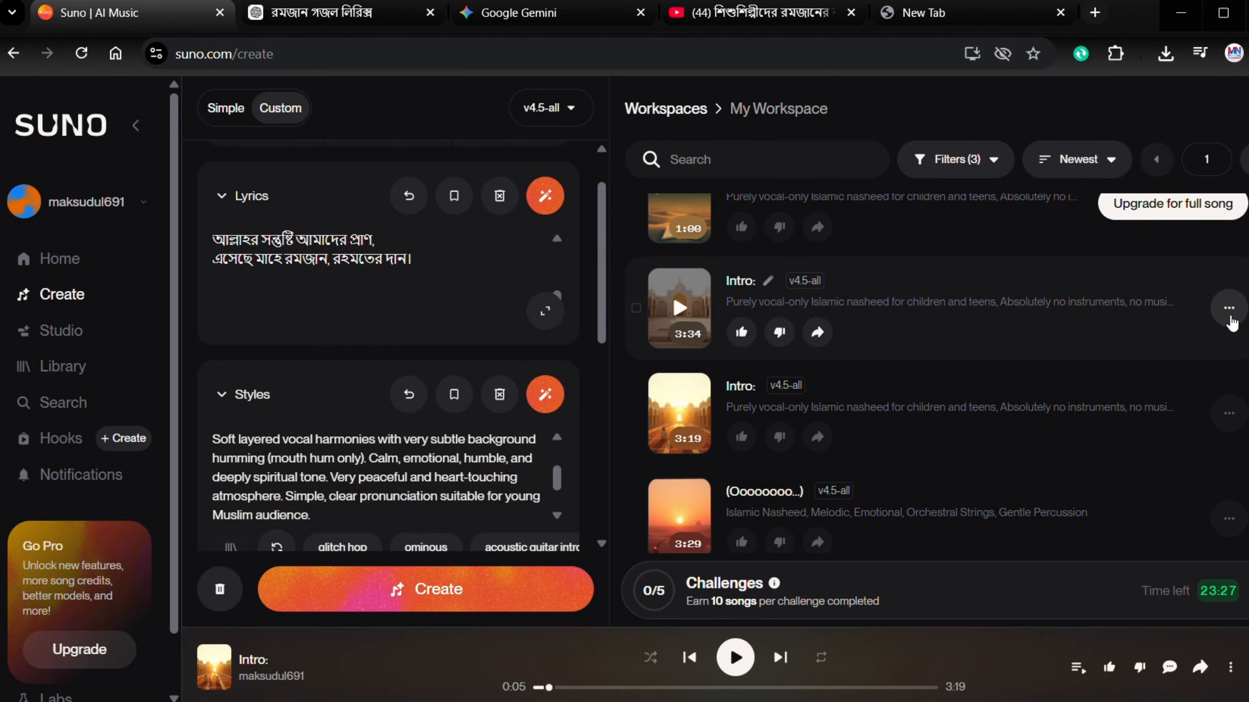